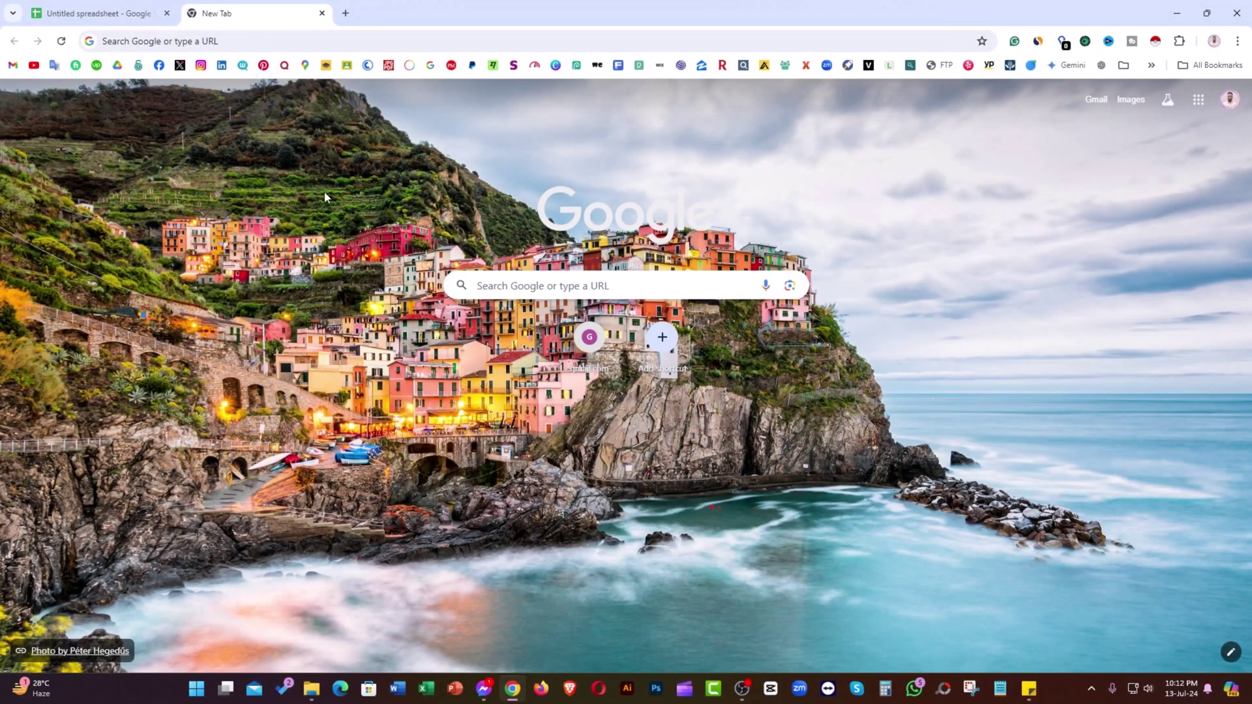
# Step: Recall and submit the "gmail.com" "dentist" "new york" query from the new-tab search box
pyautogui.click(489, 285)
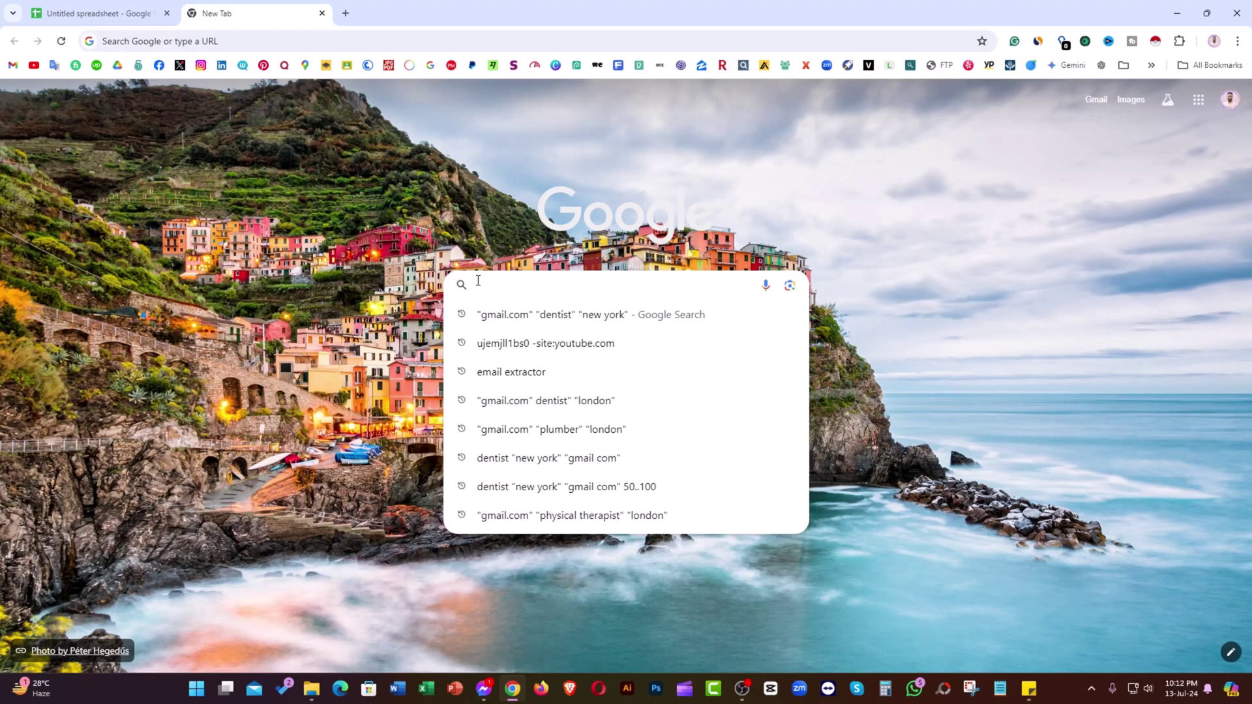
pyautogui.write('"')
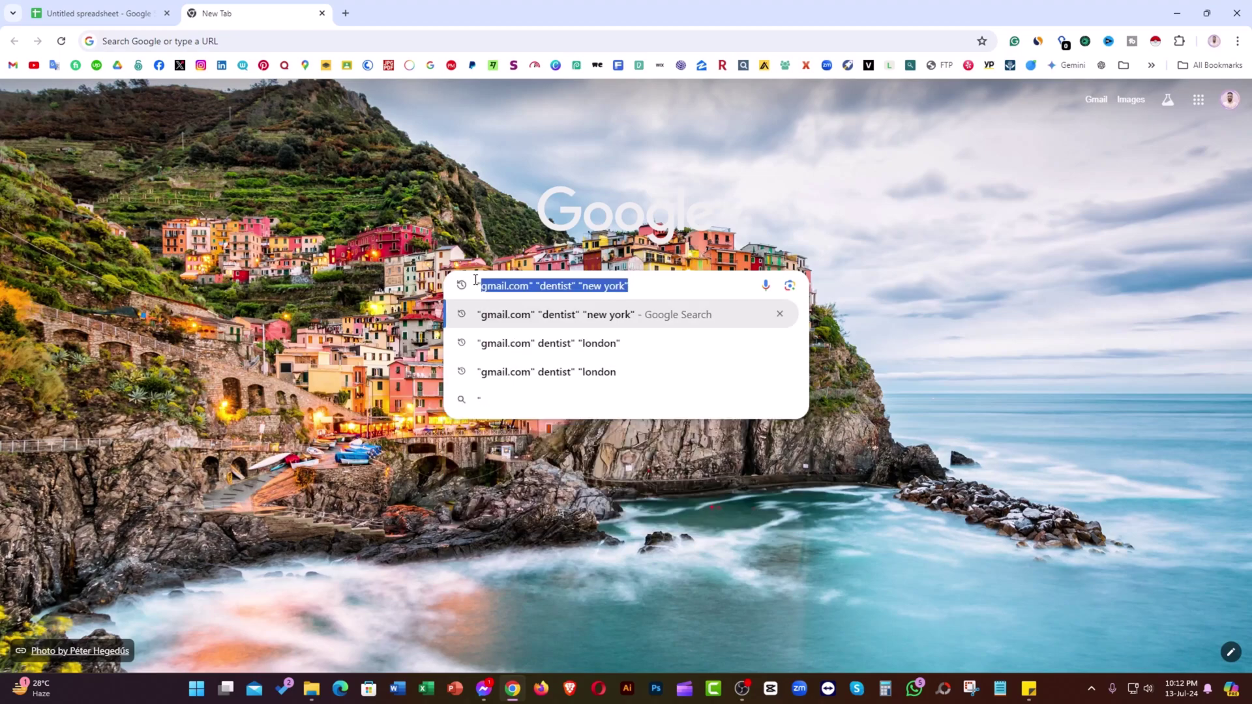
pyautogui.press('BackSpace')
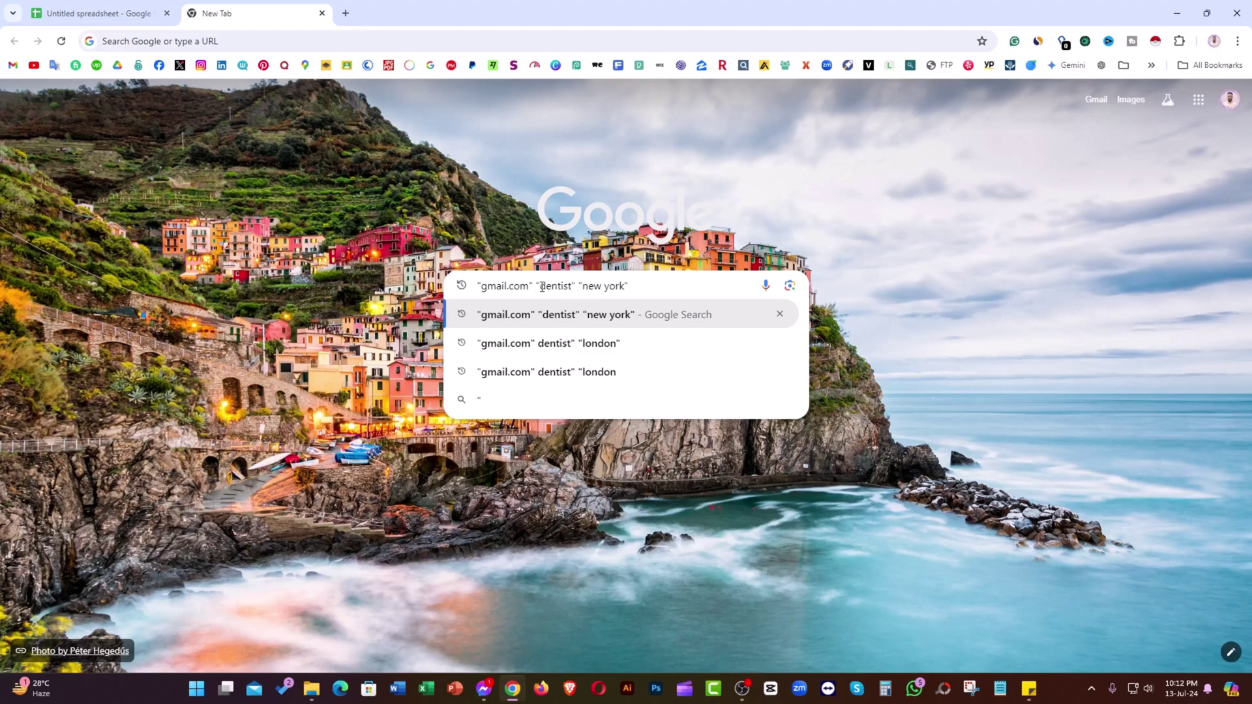
pyautogui.moveTo(543, 286); pyautogui.dragTo(589, 286)
pyautogui.click(594, 287)
pyautogui.click(641, 281)
pyautogui.press('Return')
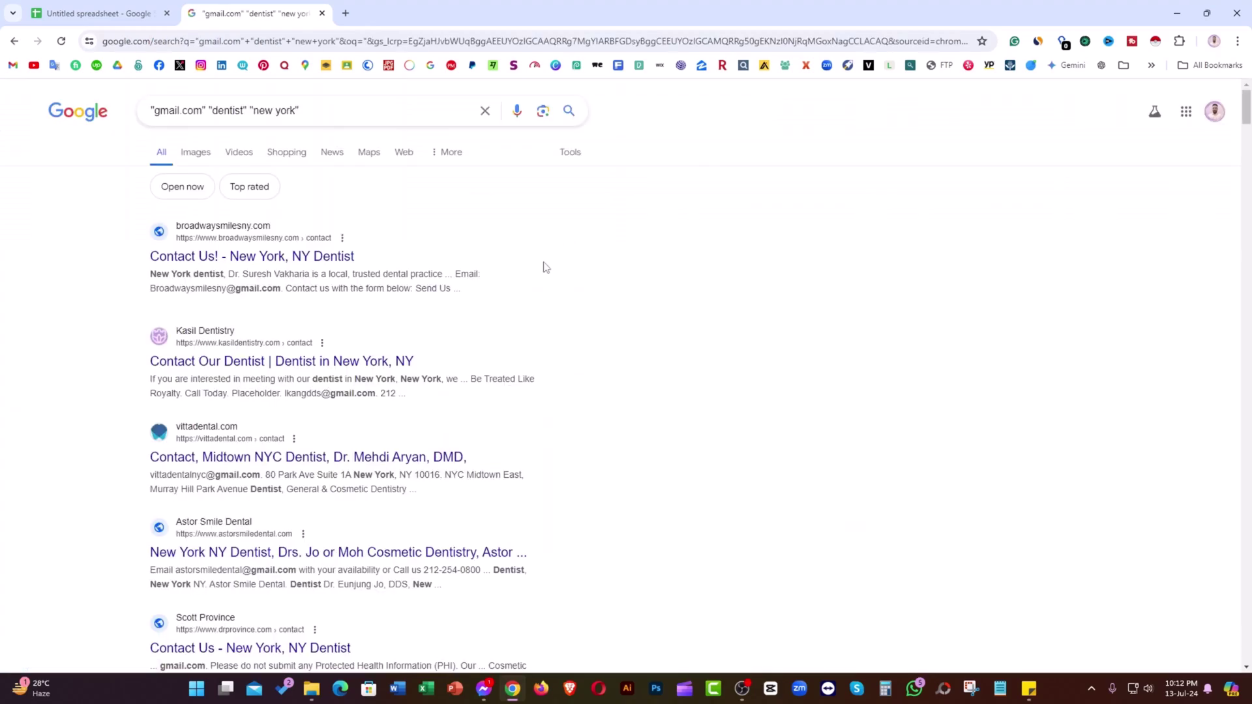
pyautogui.scroll(-3, 545, 264)
pyautogui.scroll(1, 545, 263)
pyautogui.scroll(2, 542, 257)
pyautogui.moveTo(150, 287)
pyautogui.mouseDown()
pyautogui.moveTo(281, 294)
pyautogui.moveTo(394, 262)
pyautogui.mouseUp()
pyautogui.scroll(-2, 589, 306)
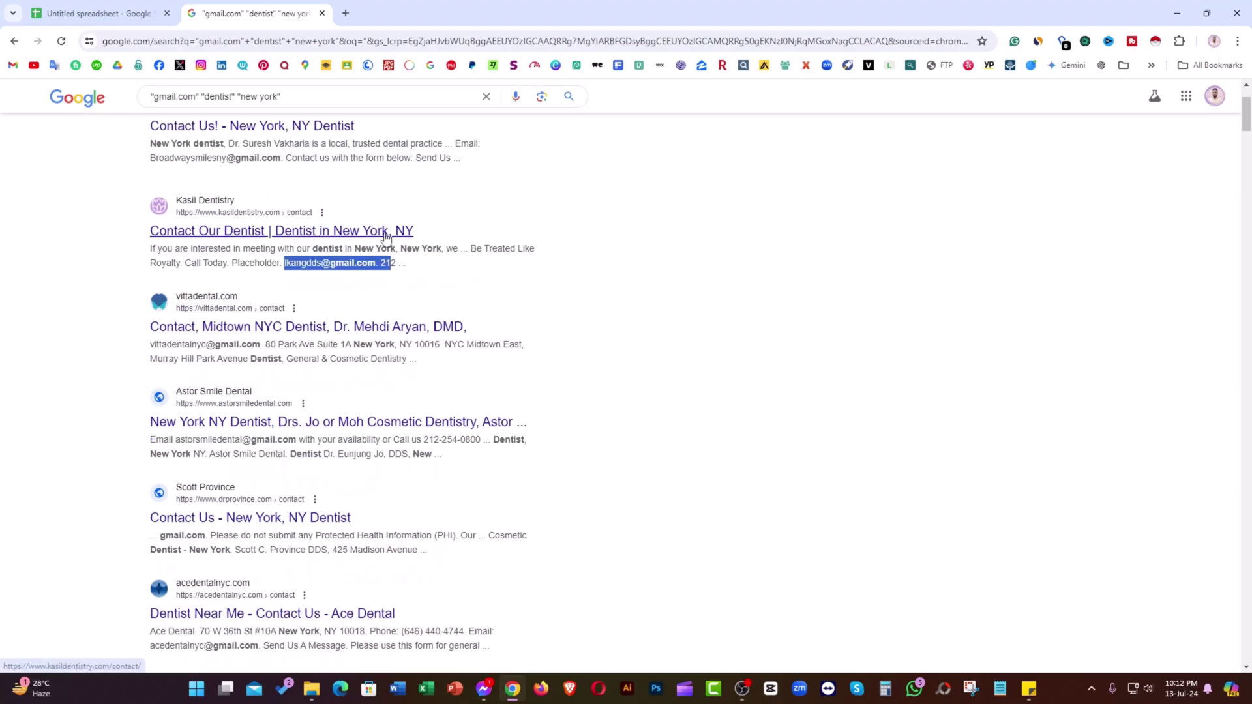
pyautogui.scroll(-1, 421, 285)
pyautogui.scroll(-1, 279, 299)
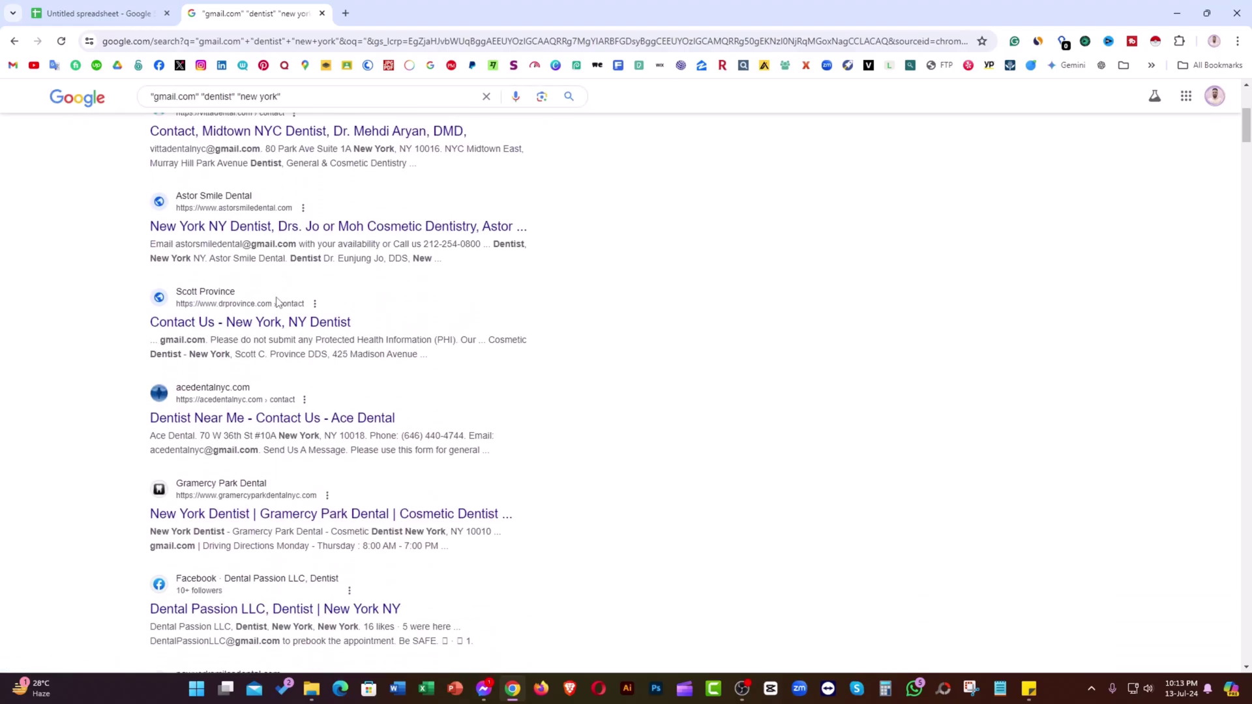
pyautogui.click(456, 322)
pyautogui.scroll(3, 456, 322)
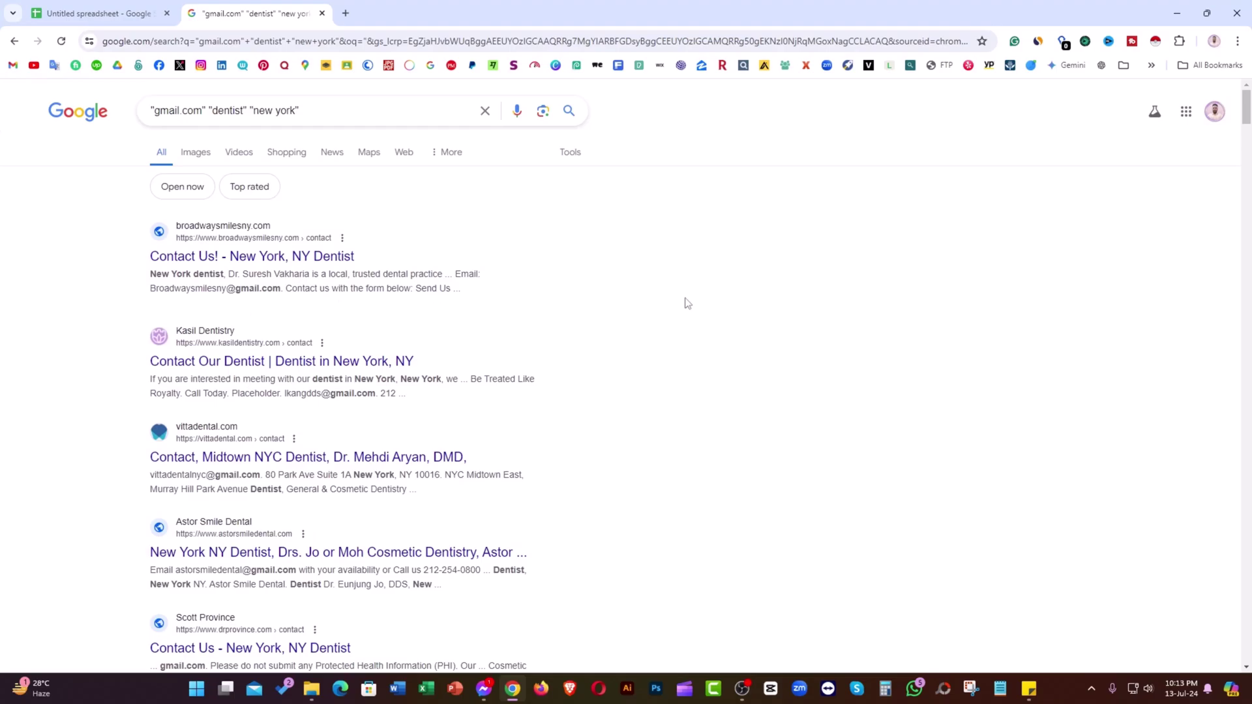
pyautogui.hotkey('ctrl', 'f')
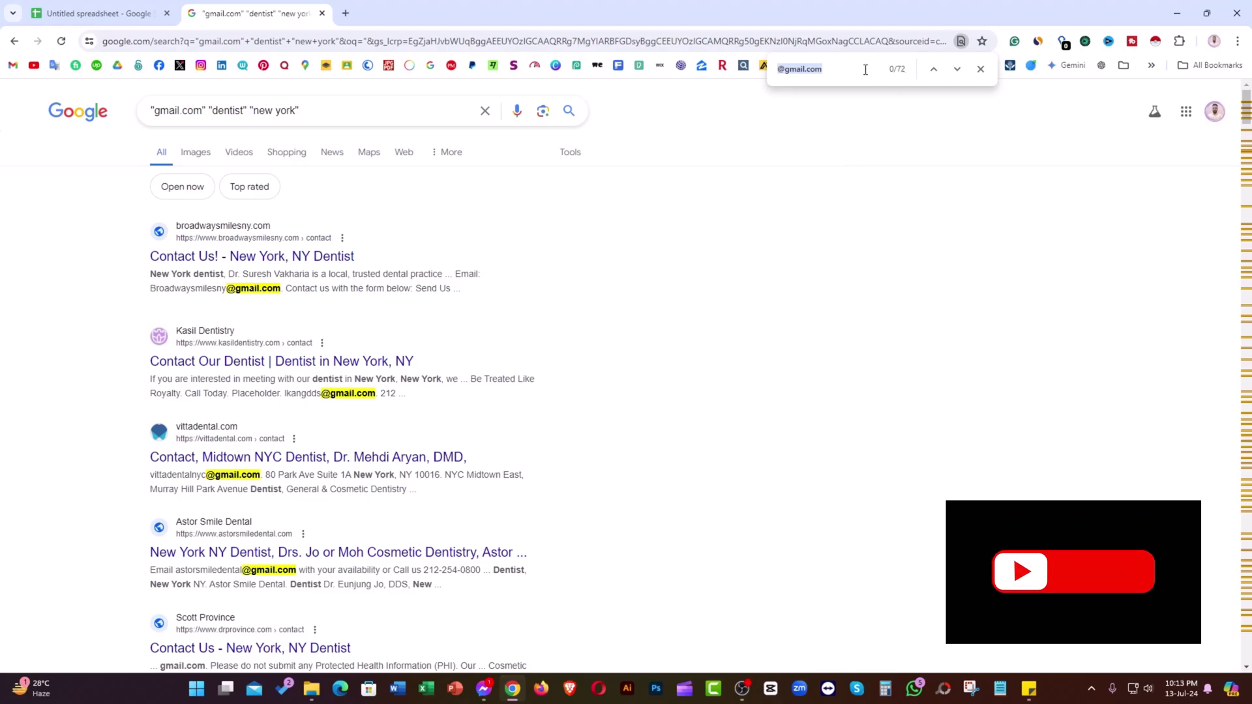
pyautogui.scroll(-1, 98, 303)
pyautogui.scroll(1, 98, 304)
pyautogui.press('Escape')
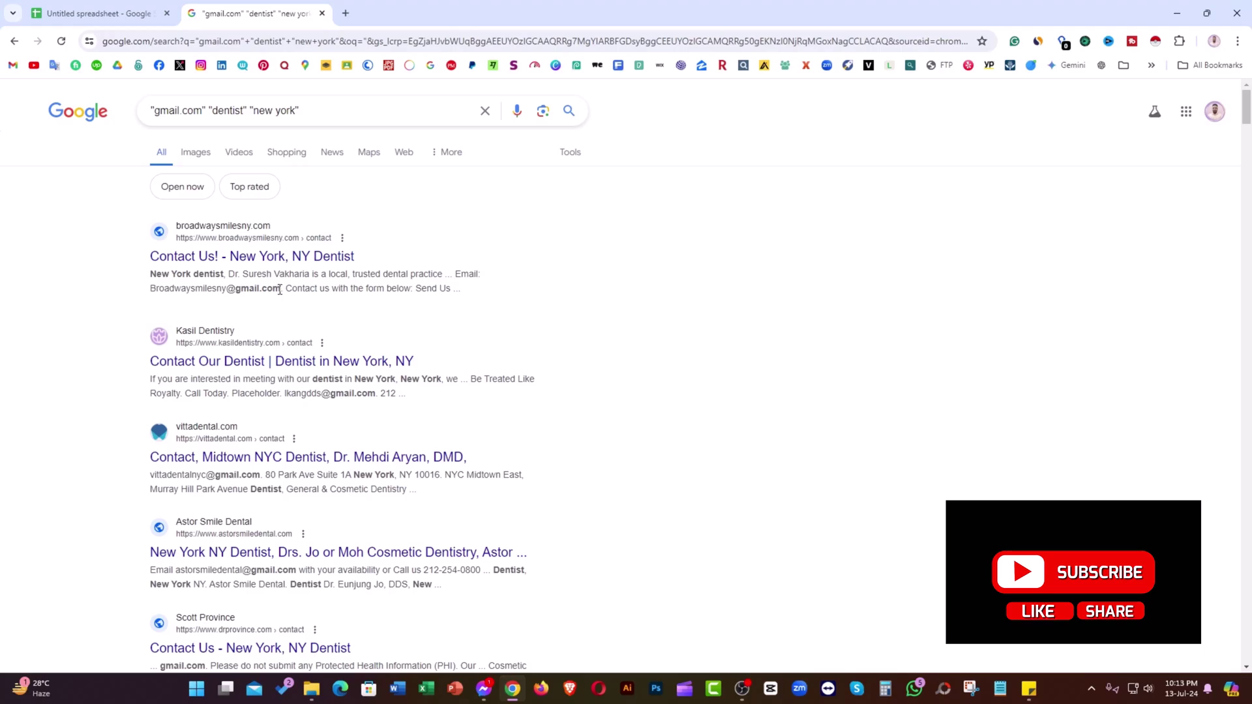
pyautogui.moveTo(281, 290); pyautogui.dragTo(156, 290)
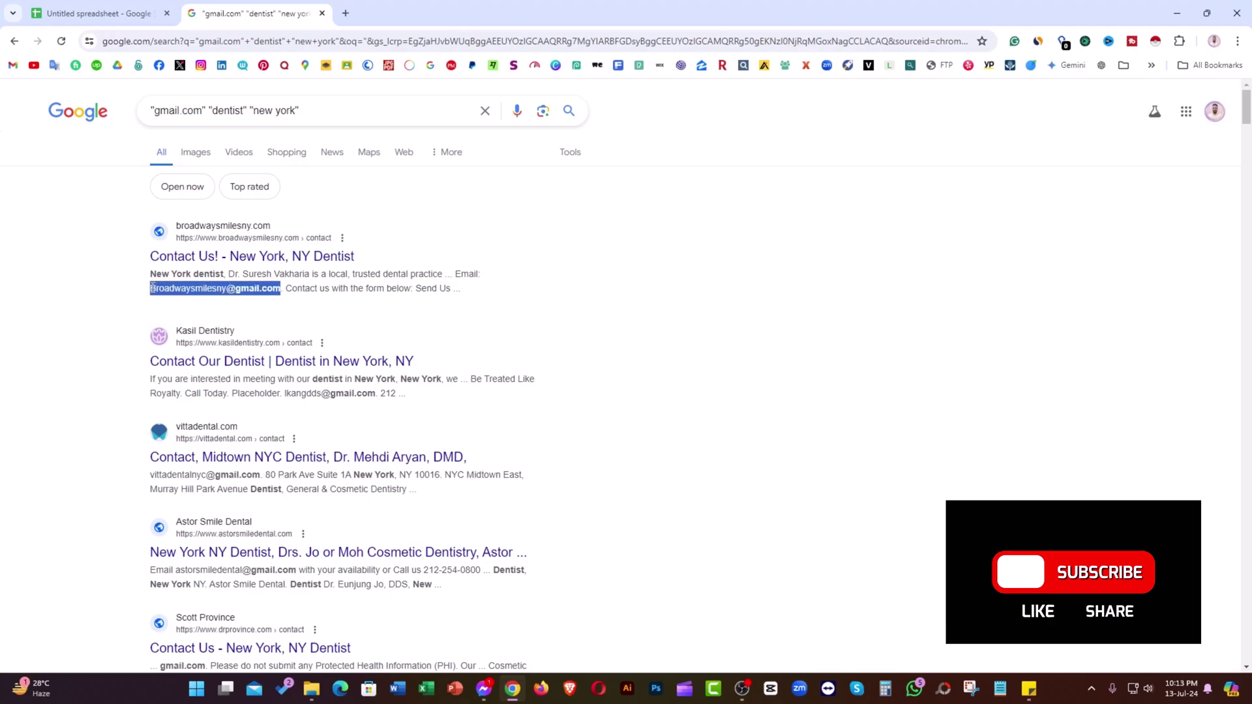
pyautogui.click(75, 306)
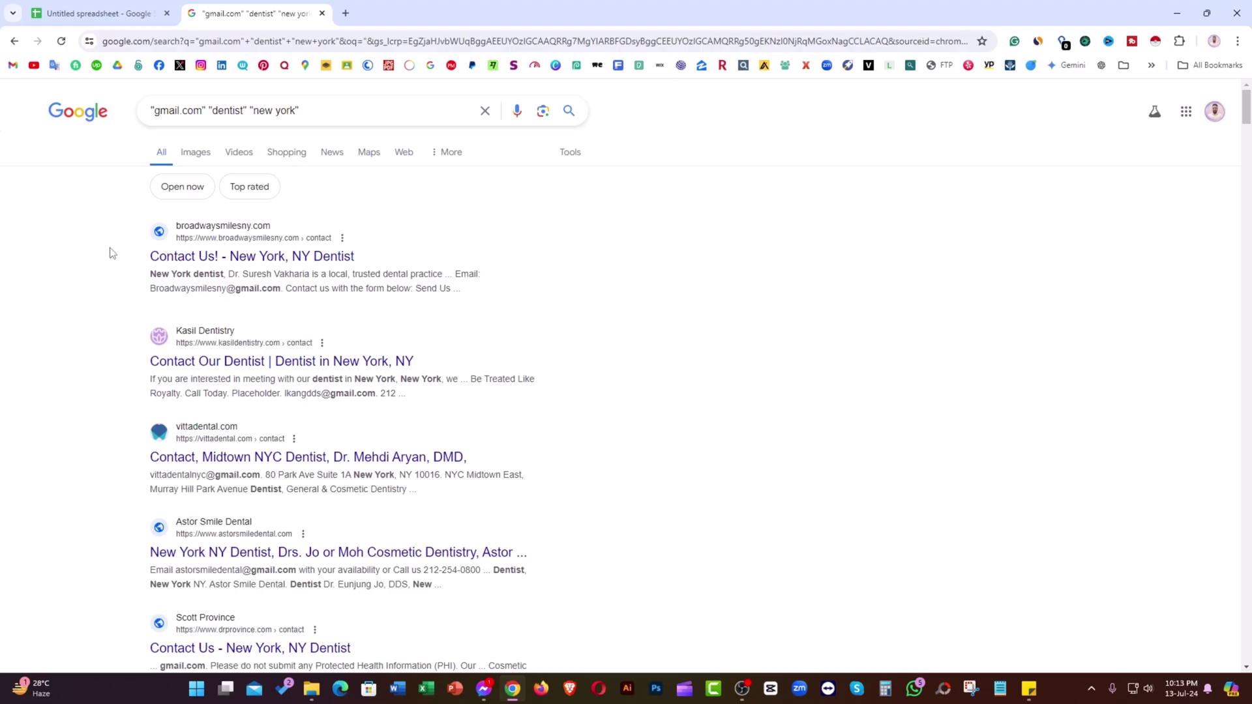
# Step: Search 'email extractor' in a new tab and bring up the Chrome Web Store listing in its own tab
pyautogui.click(345, 13)
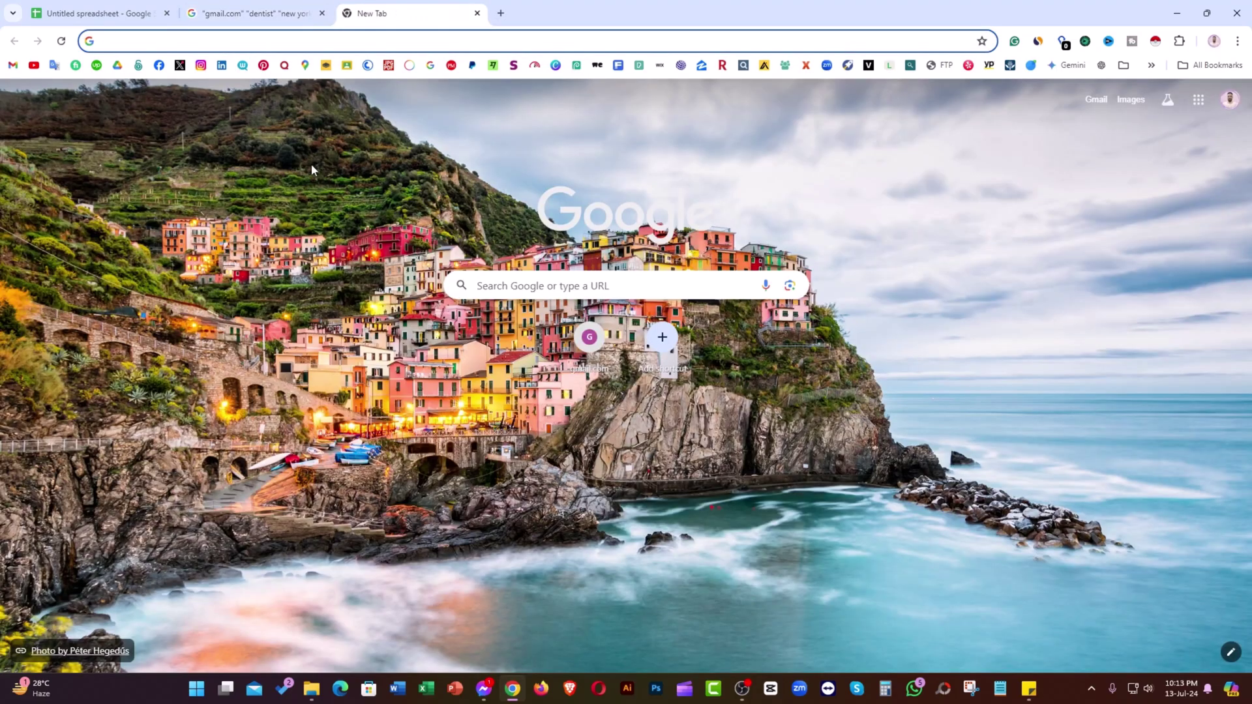
pyautogui.write('email')
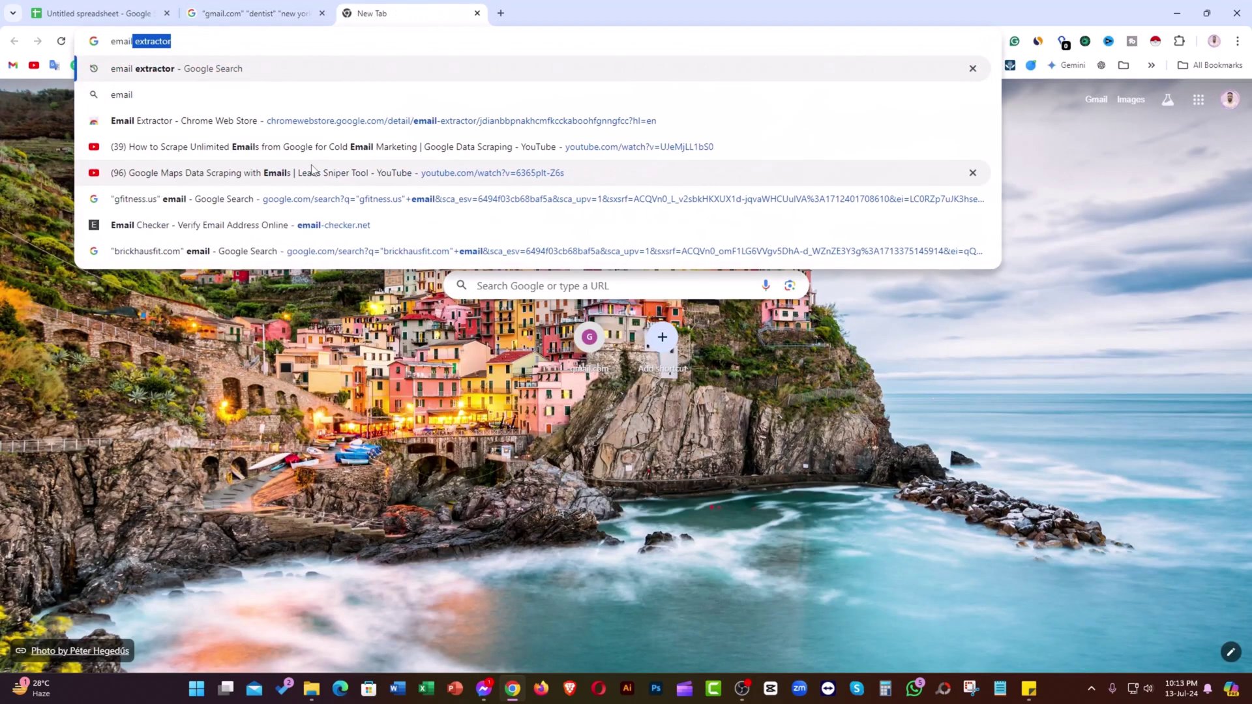
pyautogui.write(' extractor')
pyautogui.press('Return')
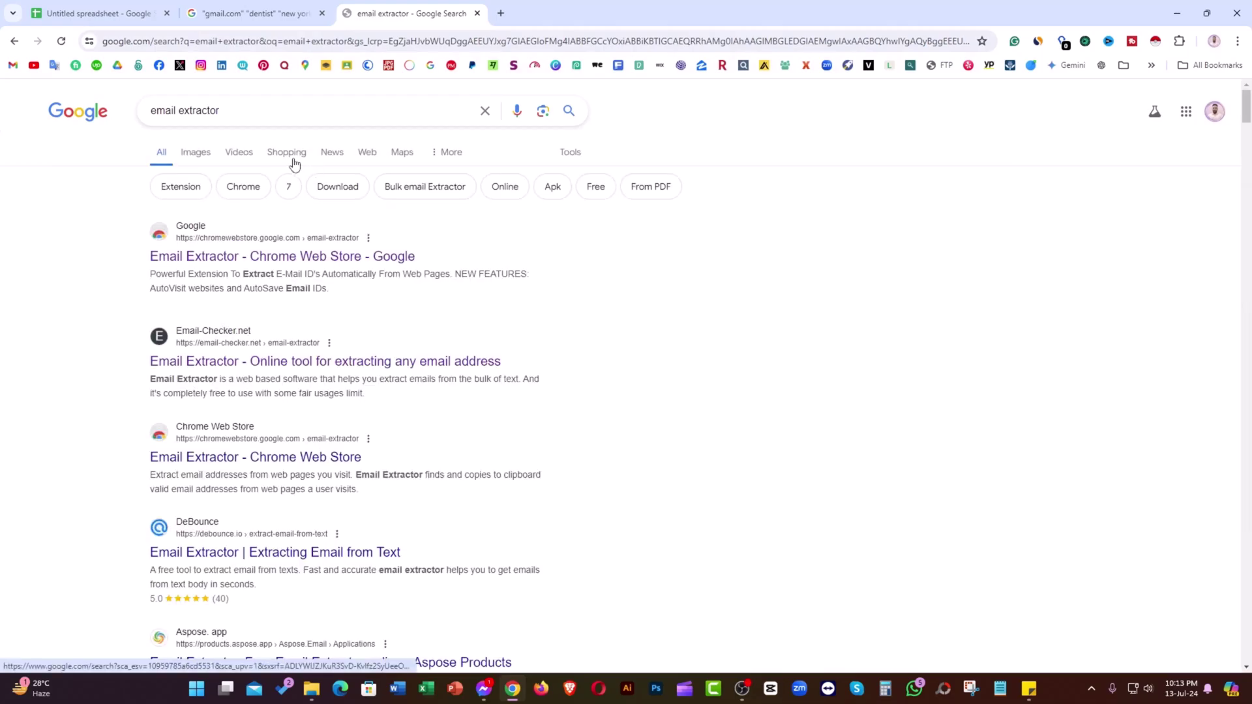
pyautogui.rightClick(388, 260)
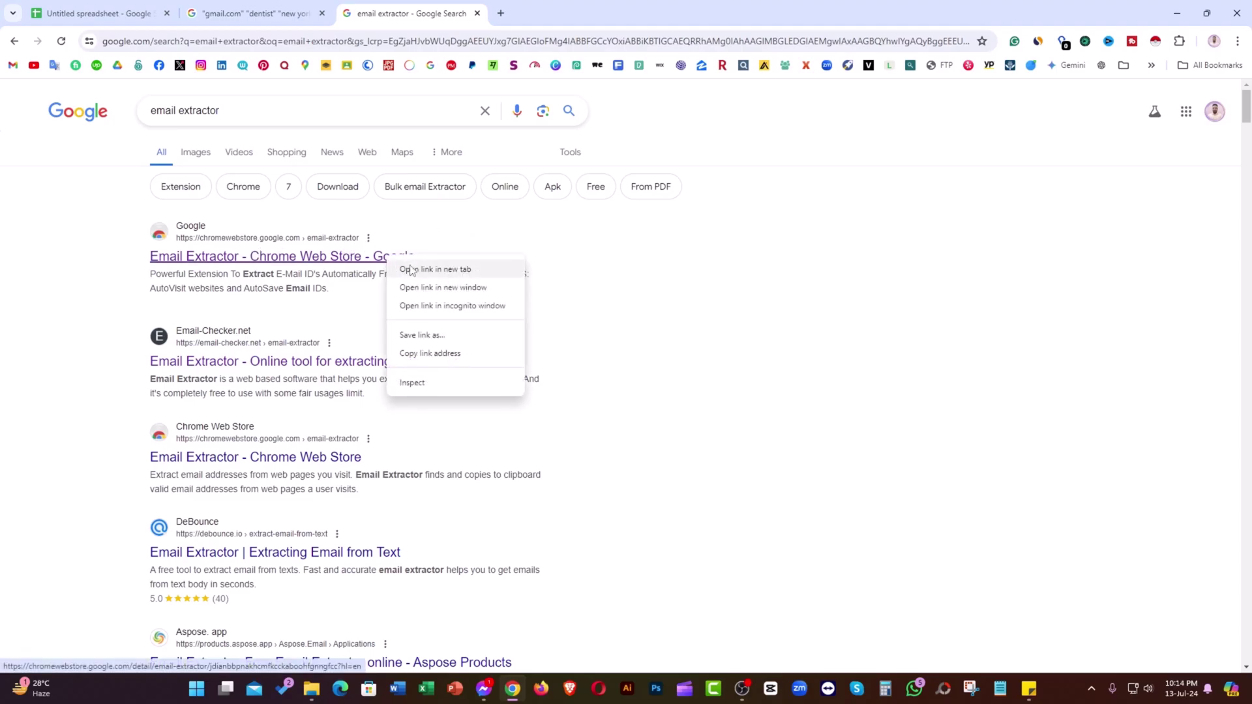
pyautogui.click(425, 271)
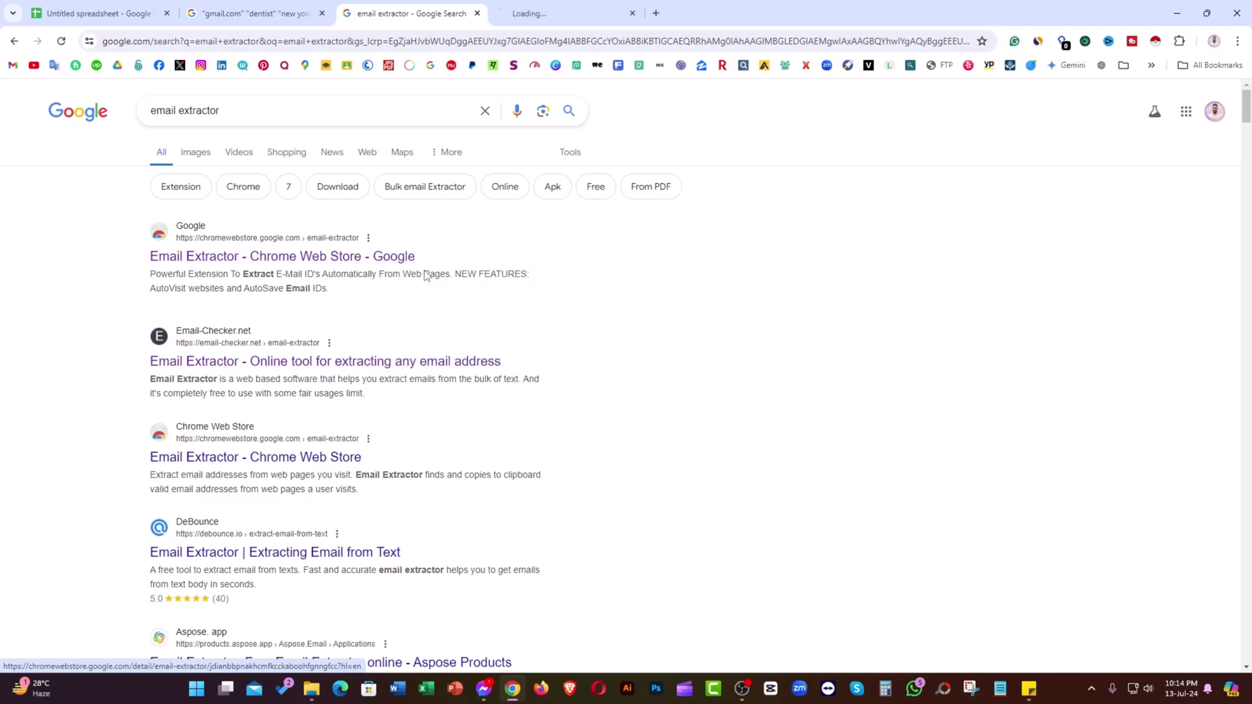
pyautogui.hotkey('ctrl', 'Tab')
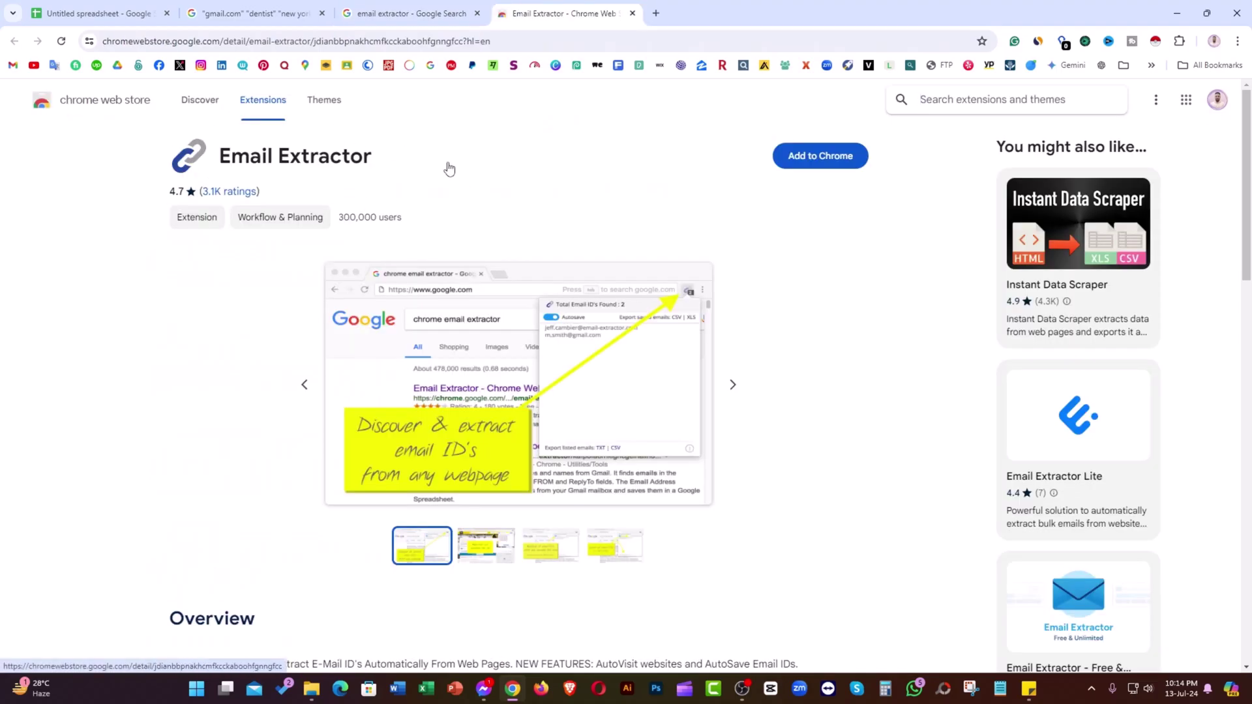
# Step: Add Email Extractor to Chrome and confirm the install
pyautogui.click(535, 39)
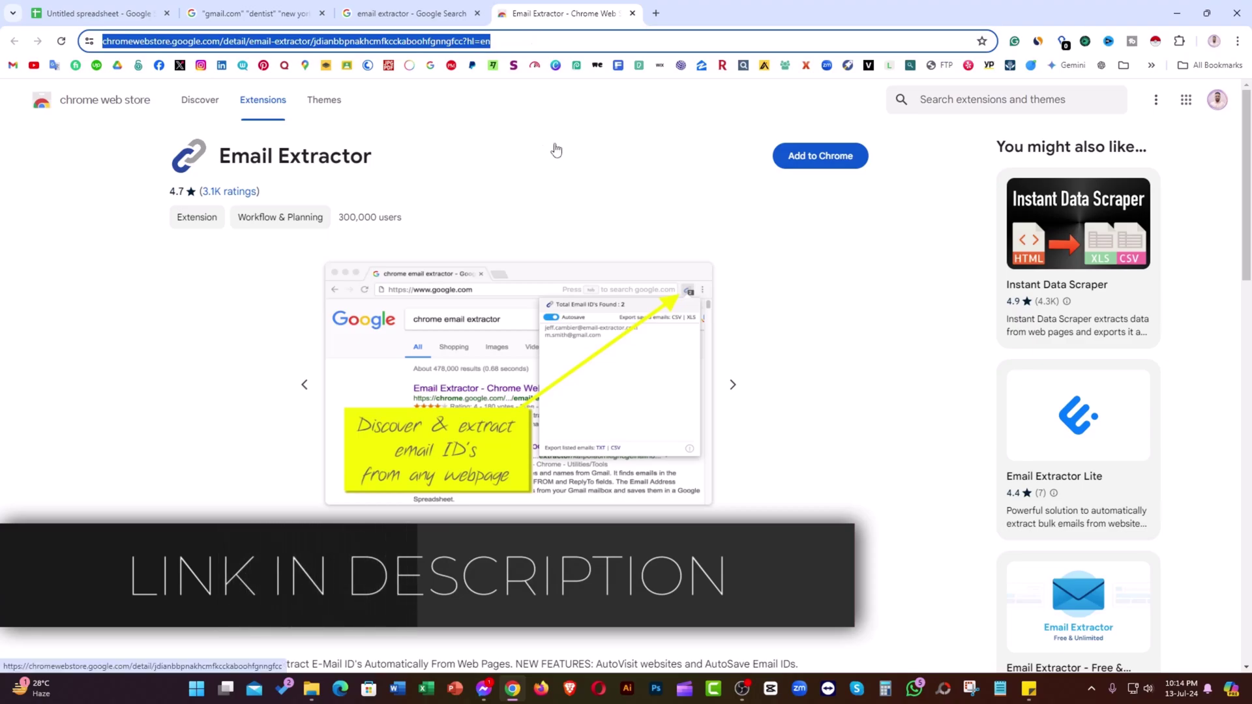
pyautogui.click(826, 168)
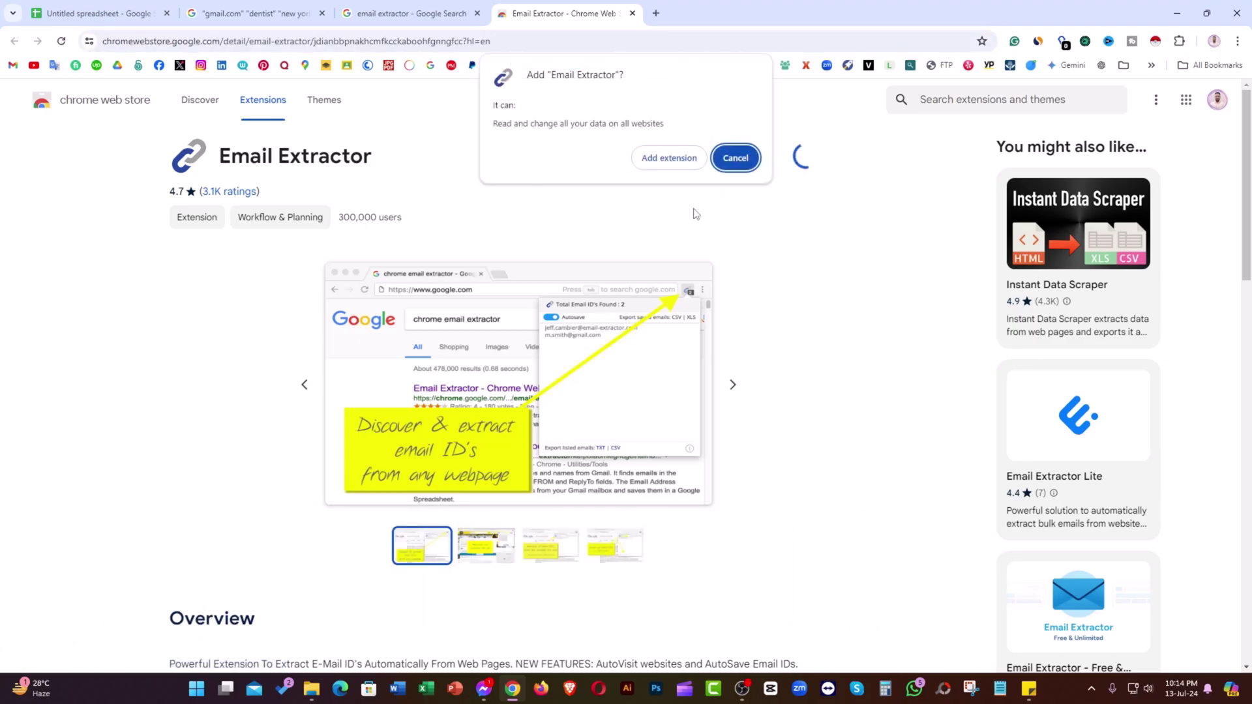
pyautogui.click(671, 163)
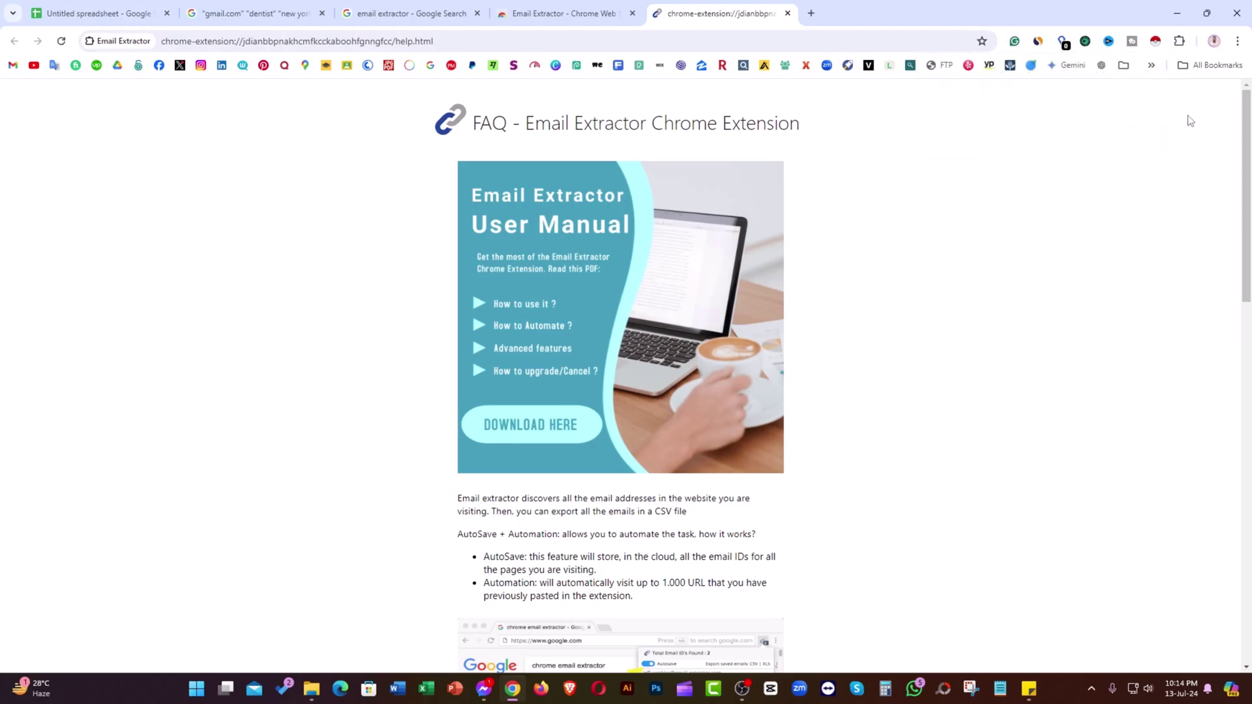
# Step: Pin Email Extractor to the toolbar and return to the dentist search results
pyautogui.click(1180, 42)
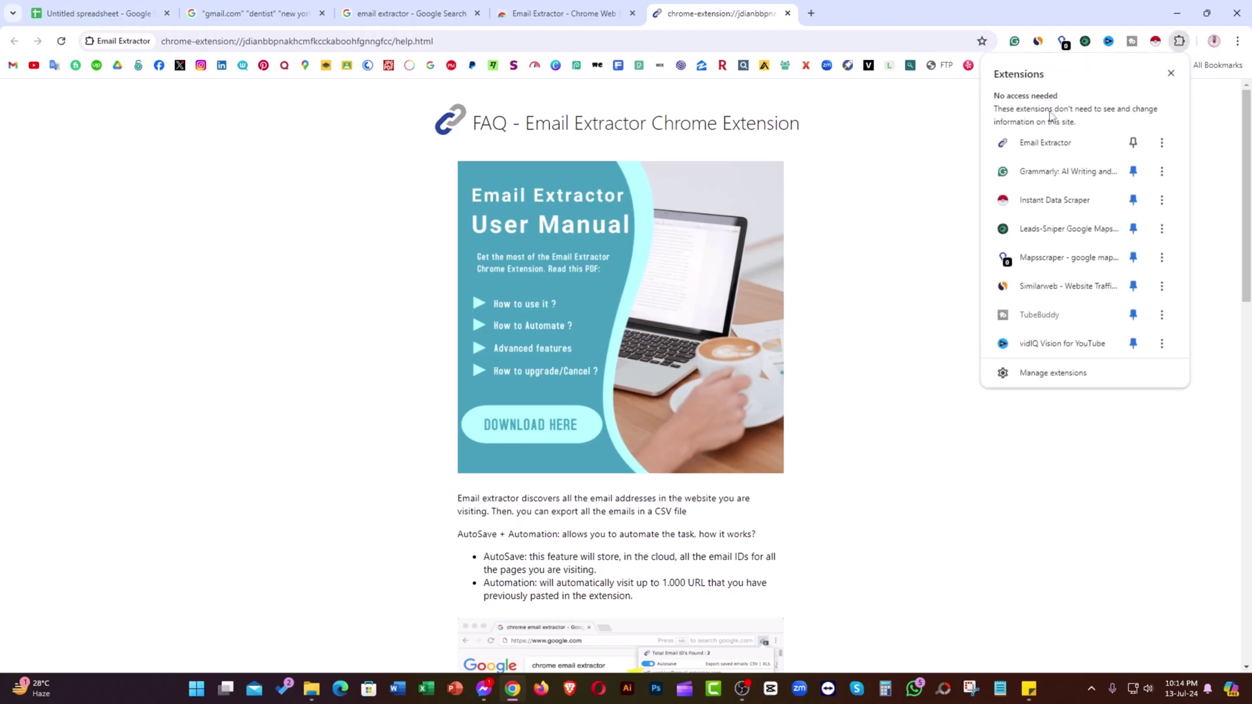
pyautogui.click(1133, 144)
pyautogui.click(909, 145)
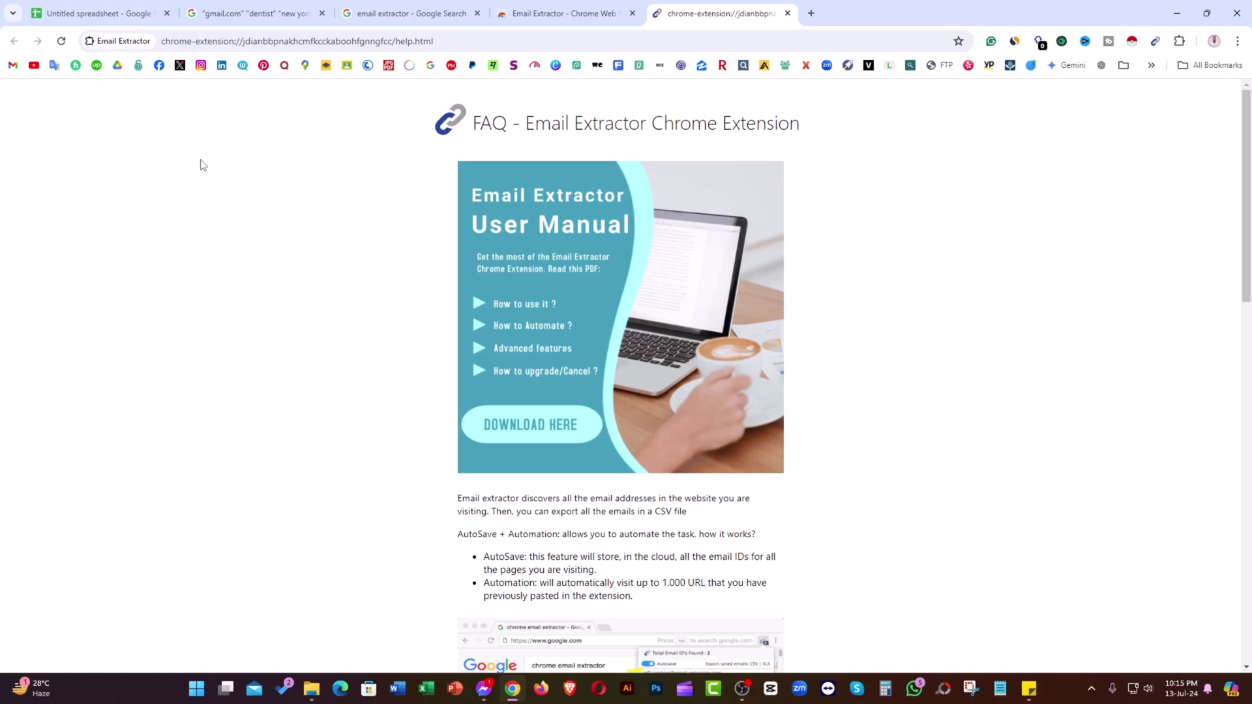
pyautogui.moveTo(257, 13)
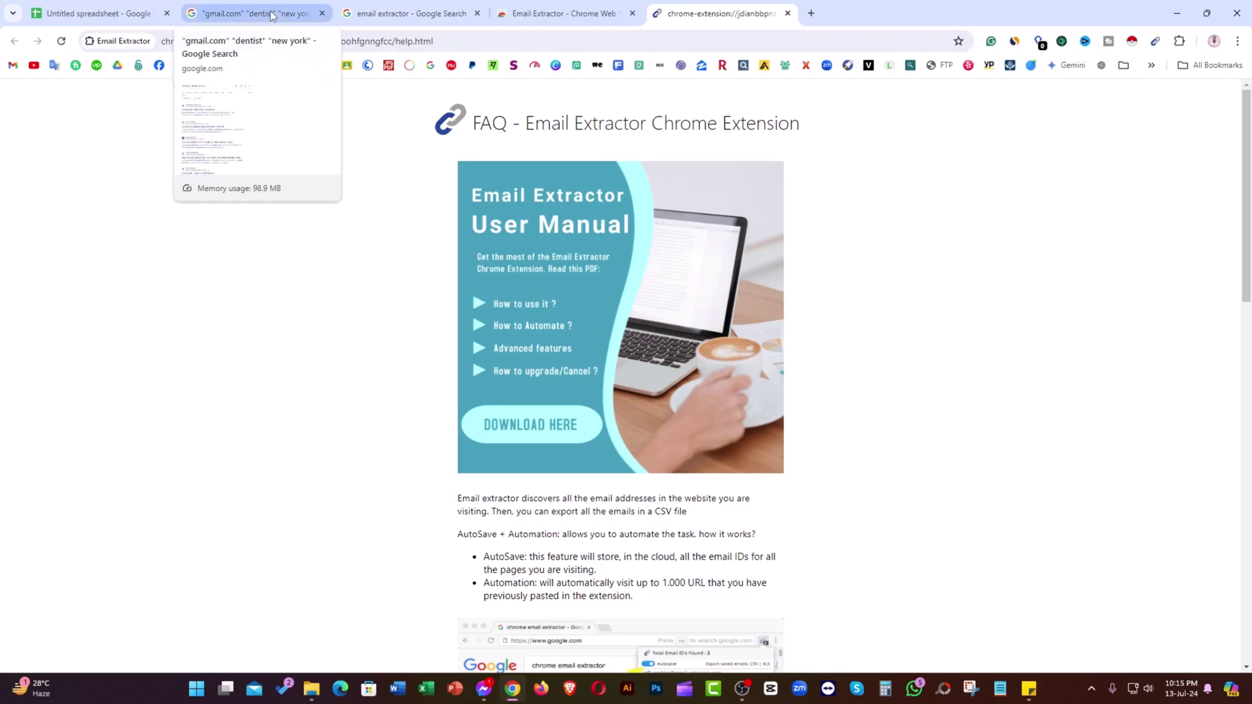
pyautogui.click(272, 15)
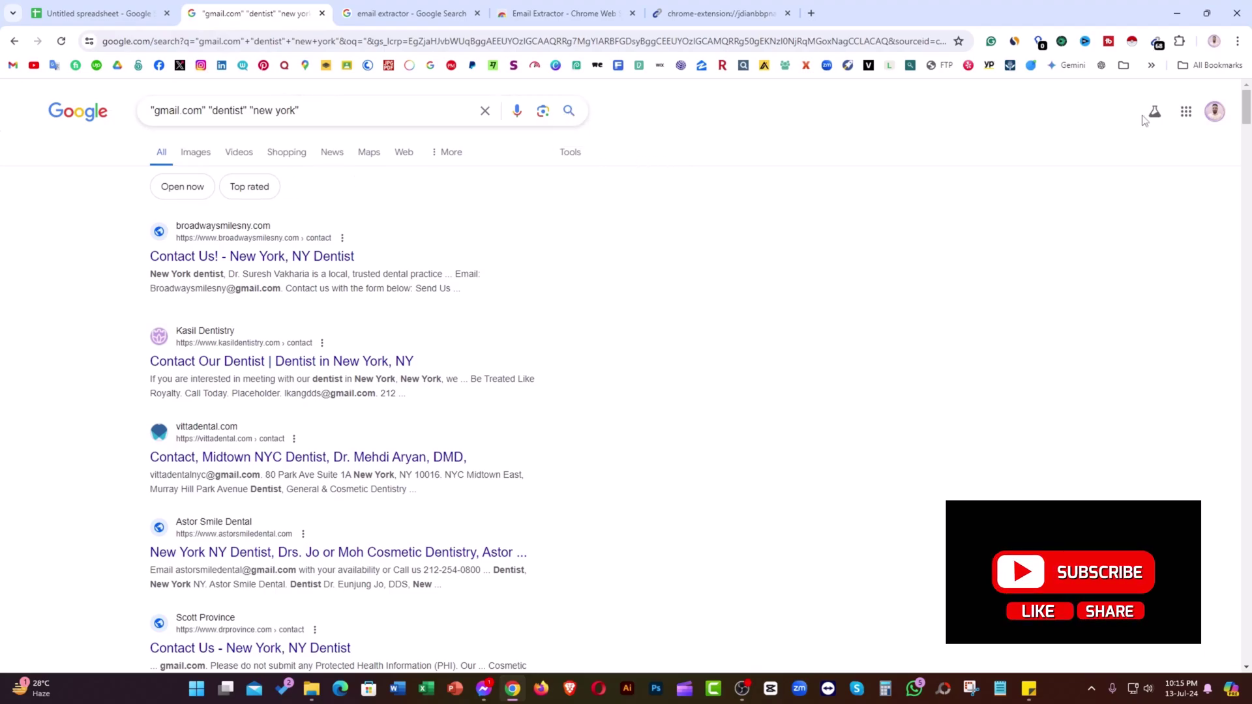
# Step: Copy all 68 extracted addresses and paste them into the spreadsheet starting at cell A163
pyautogui.click(1158, 45)
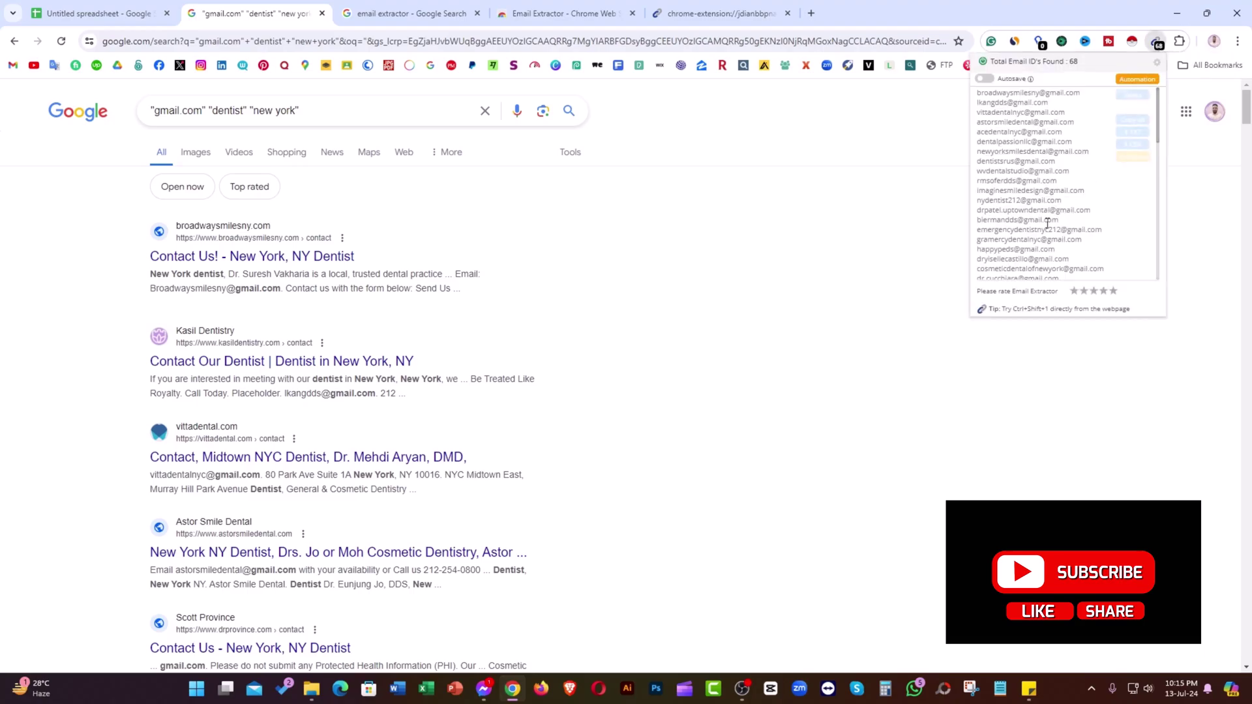
pyautogui.scroll(-5, 1043, 216)
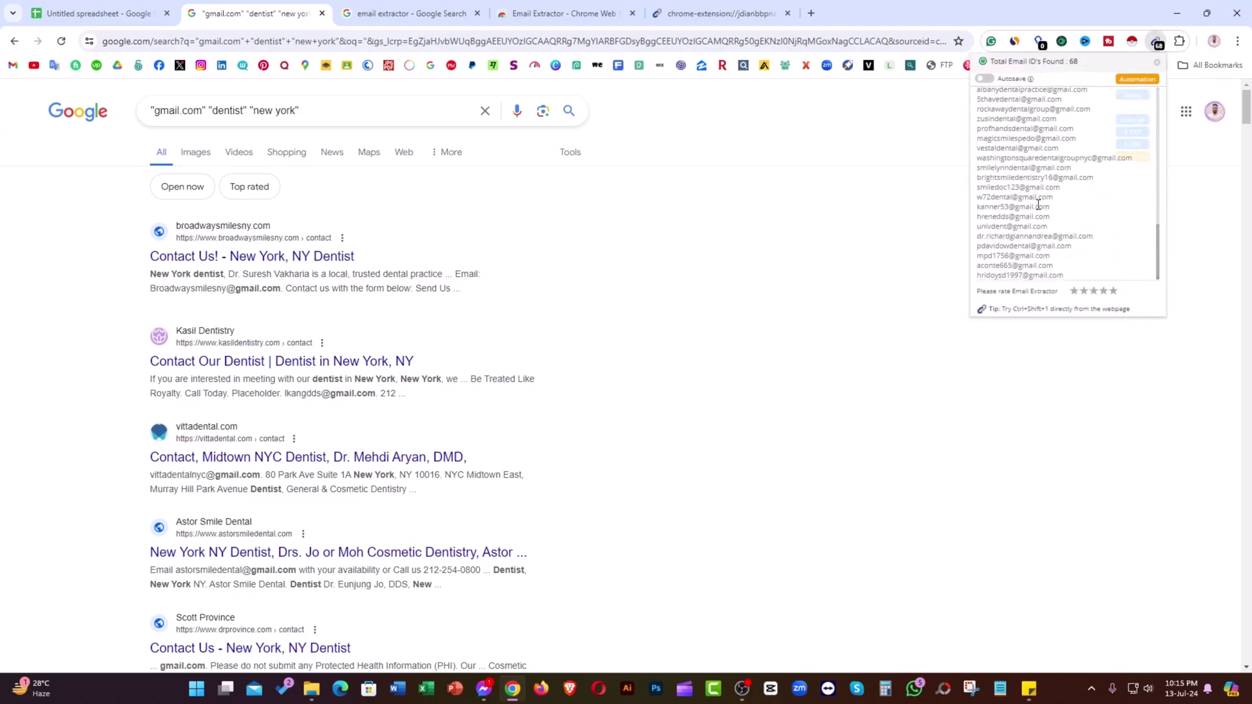
pyautogui.scroll(5, 1040, 206)
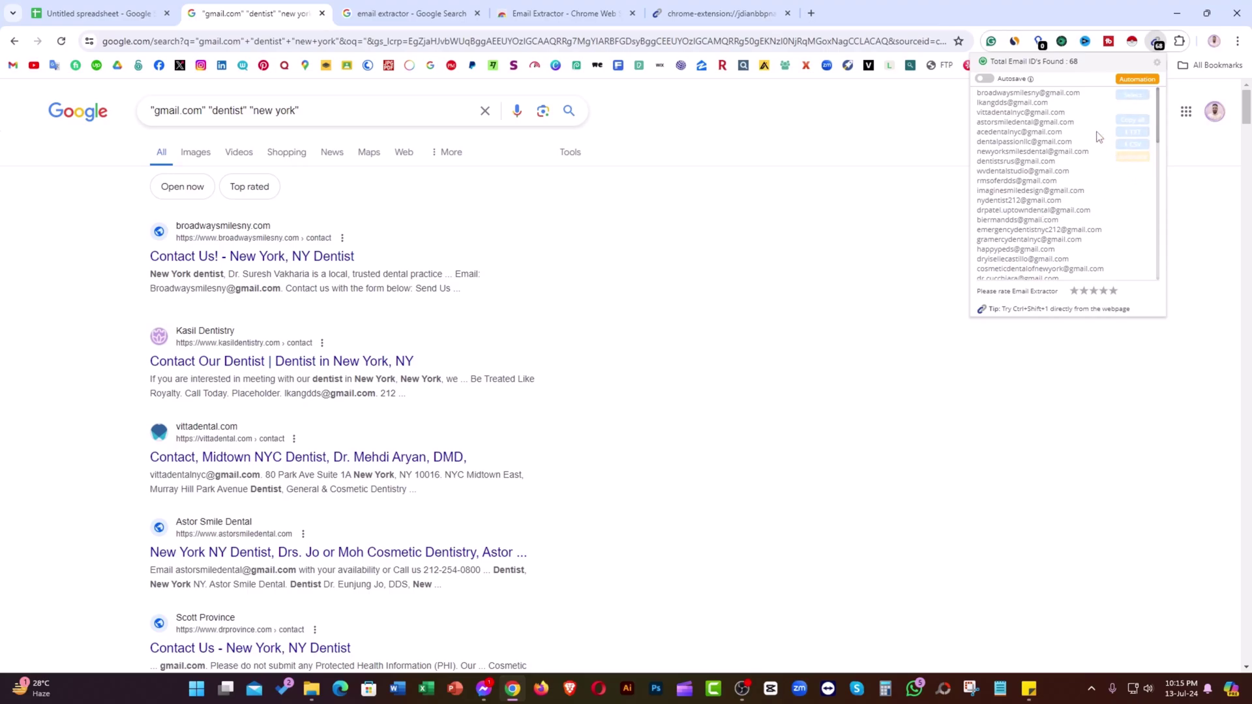
pyautogui.click(1136, 124)
pyautogui.click(98, 14)
pyautogui.click(76, 213)
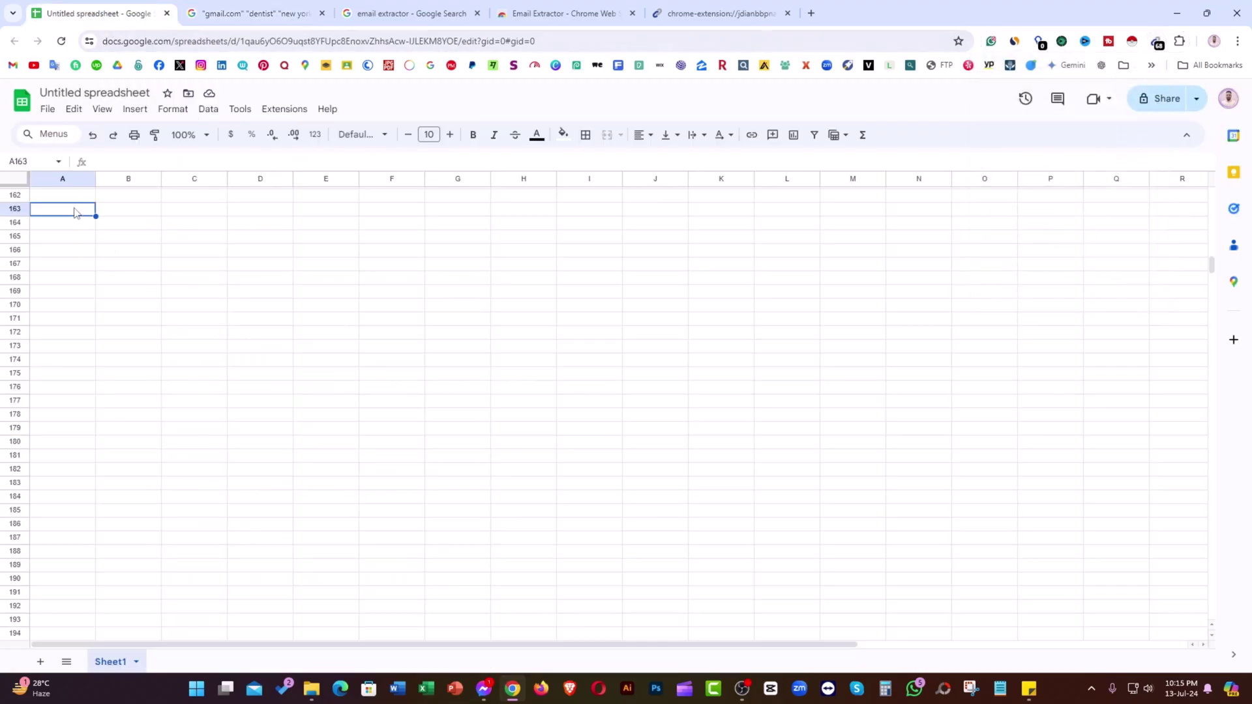
pyautogui.hotkey('ctrl', 'v')
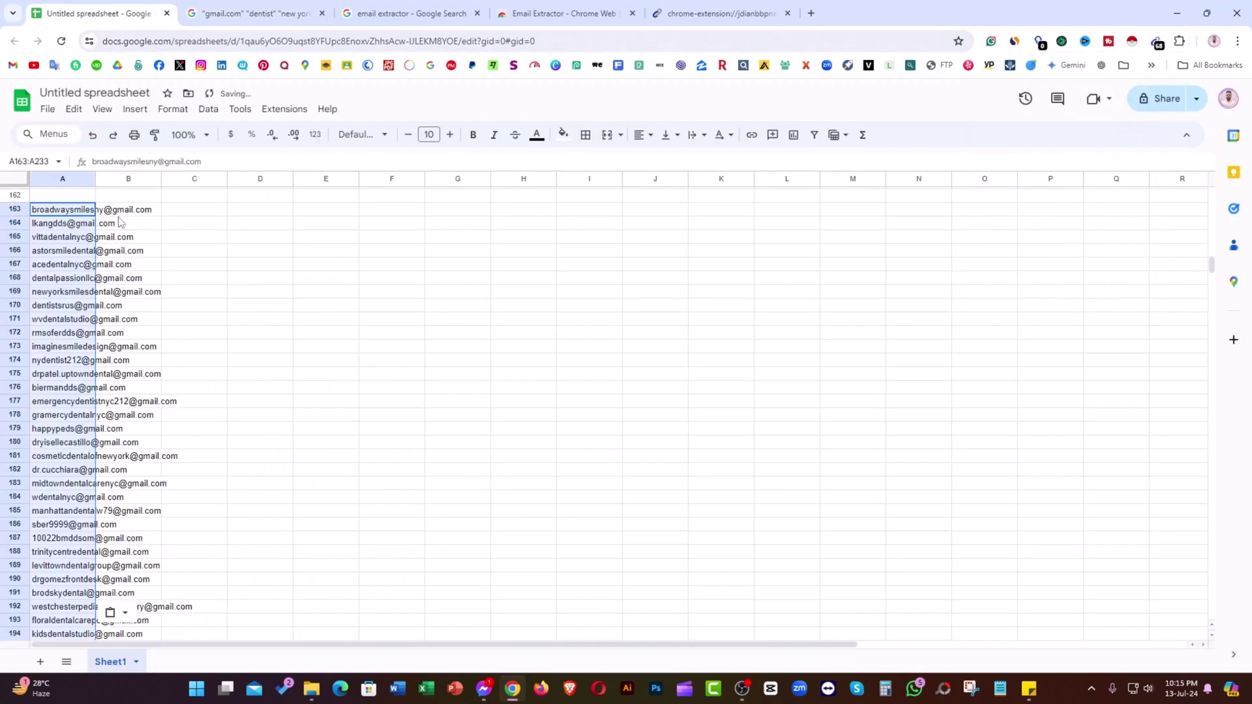
pyautogui.click(336, 229)
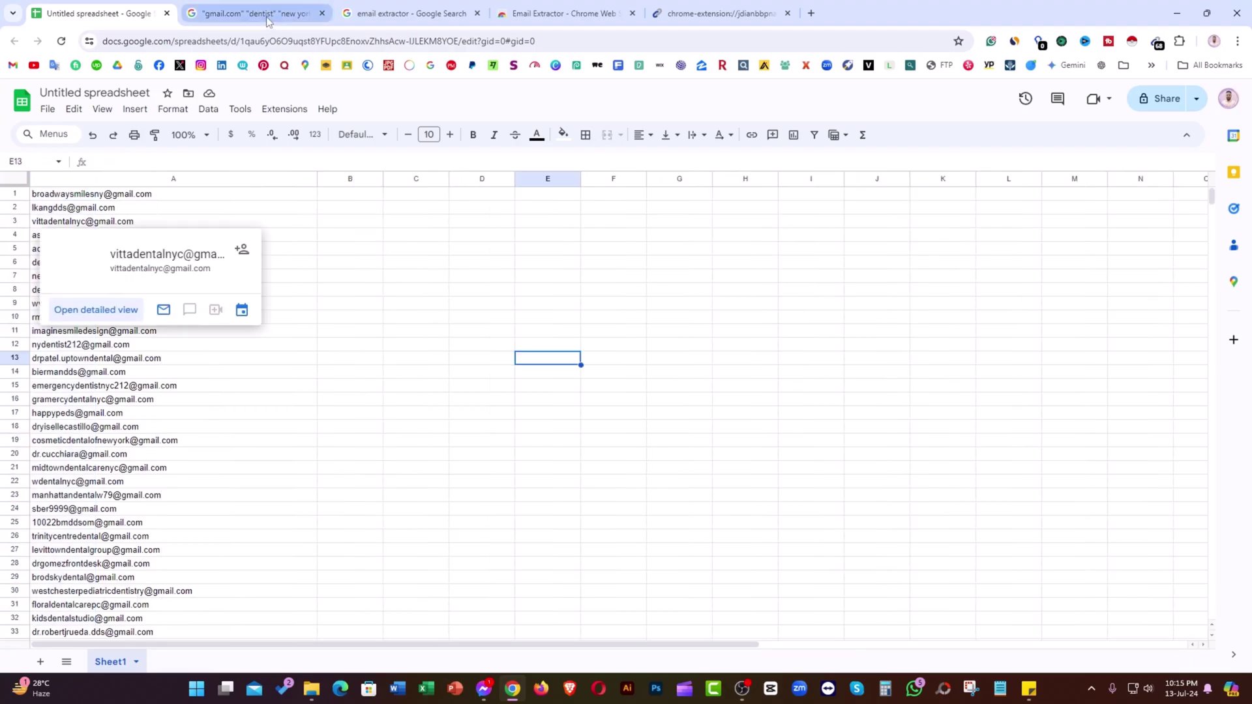
# Step: Advance to the next results page and copy its 64 extracted Gmail addresses
pyautogui.click(268, 16)
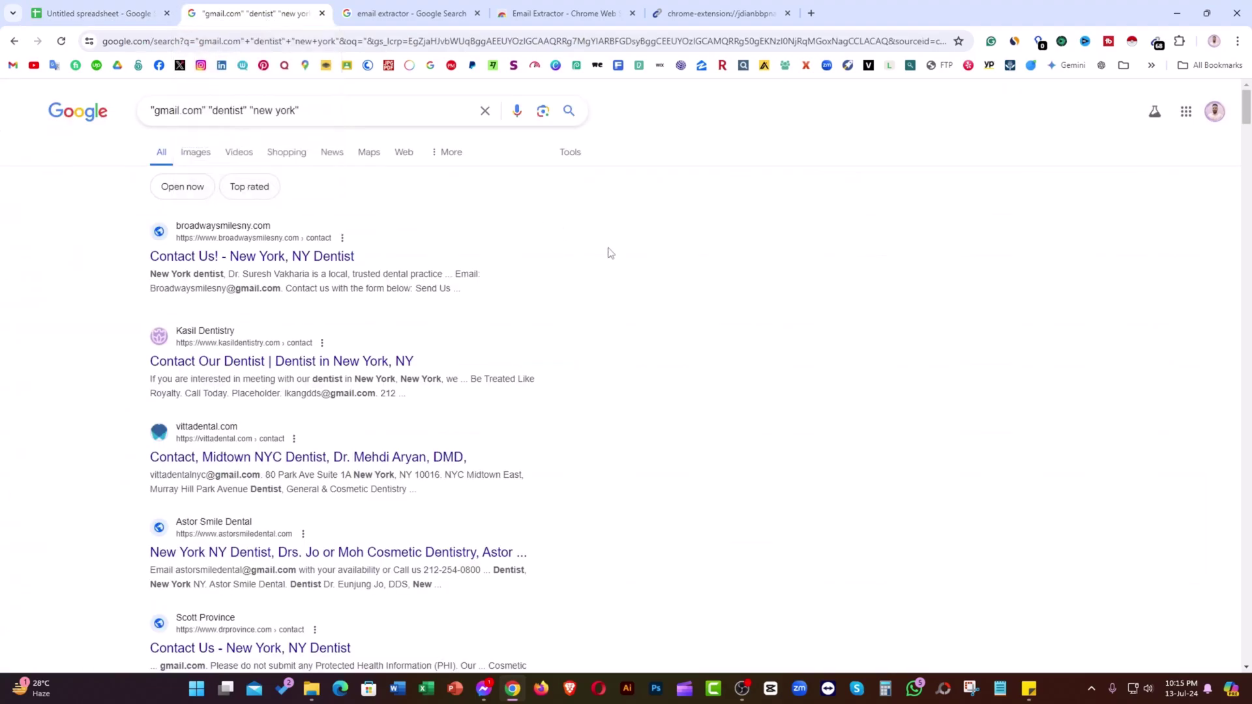
pyautogui.scroll(-5, 609, 392)
pyautogui.scroll(-2, 612, 528)
pyautogui.scroll(-1, 554, 531)
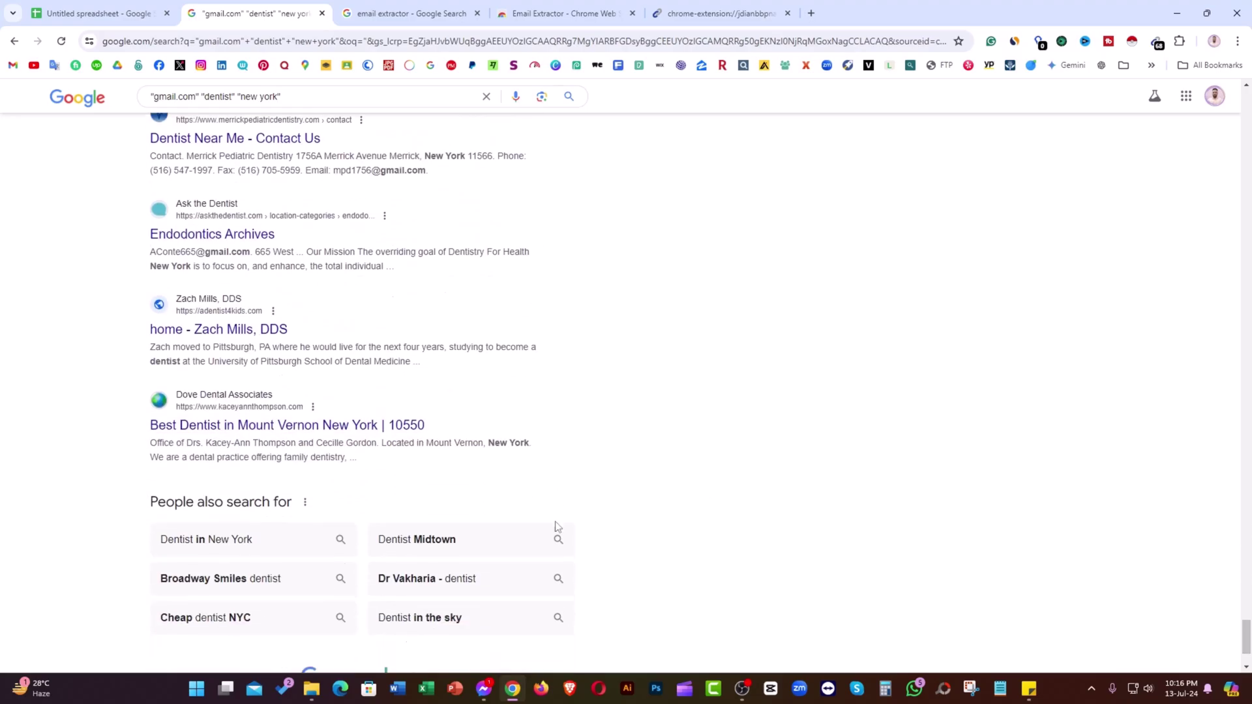
pyautogui.scroll(-2, 517, 568)
pyautogui.click(414, 572)
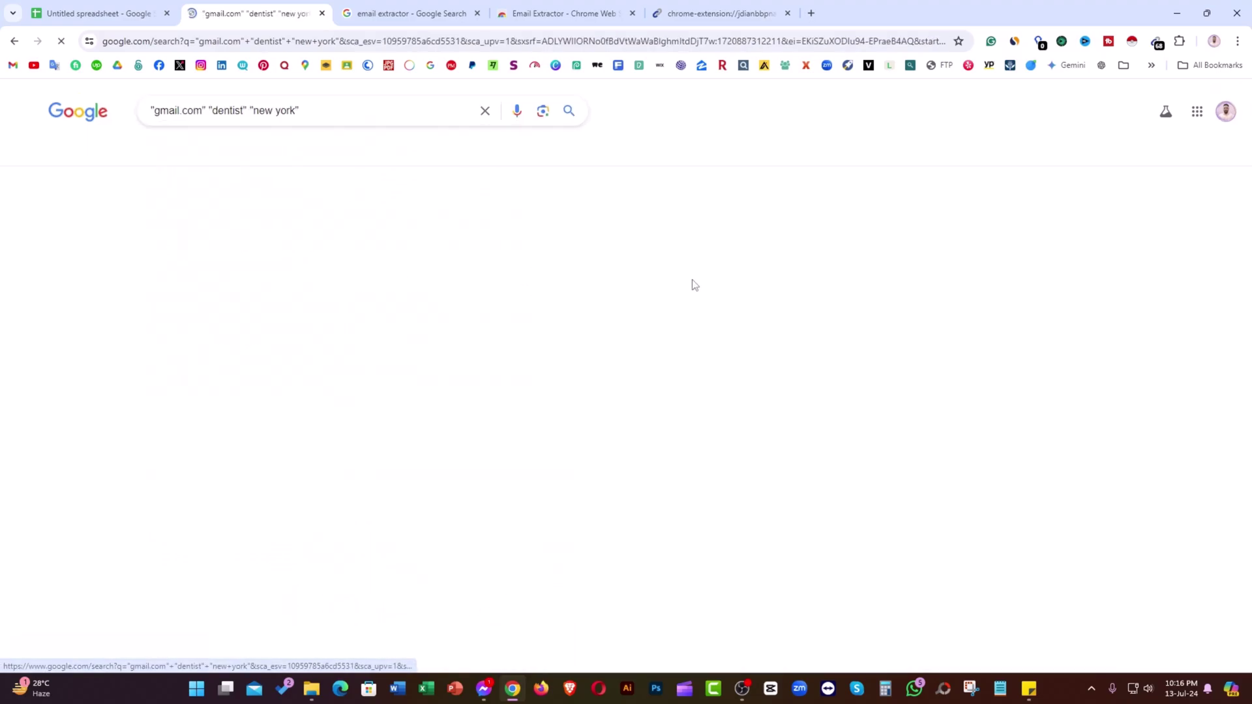
pyautogui.click(1157, 43)
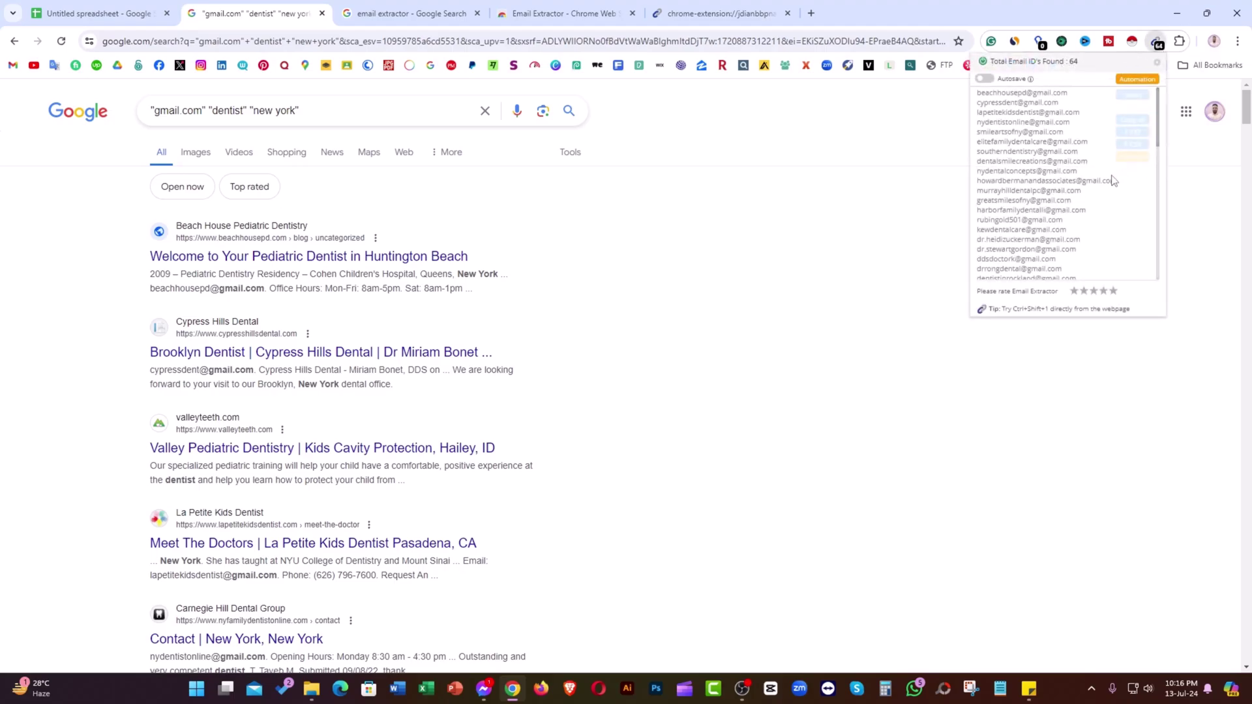
pyautogui.click(1137, 121)
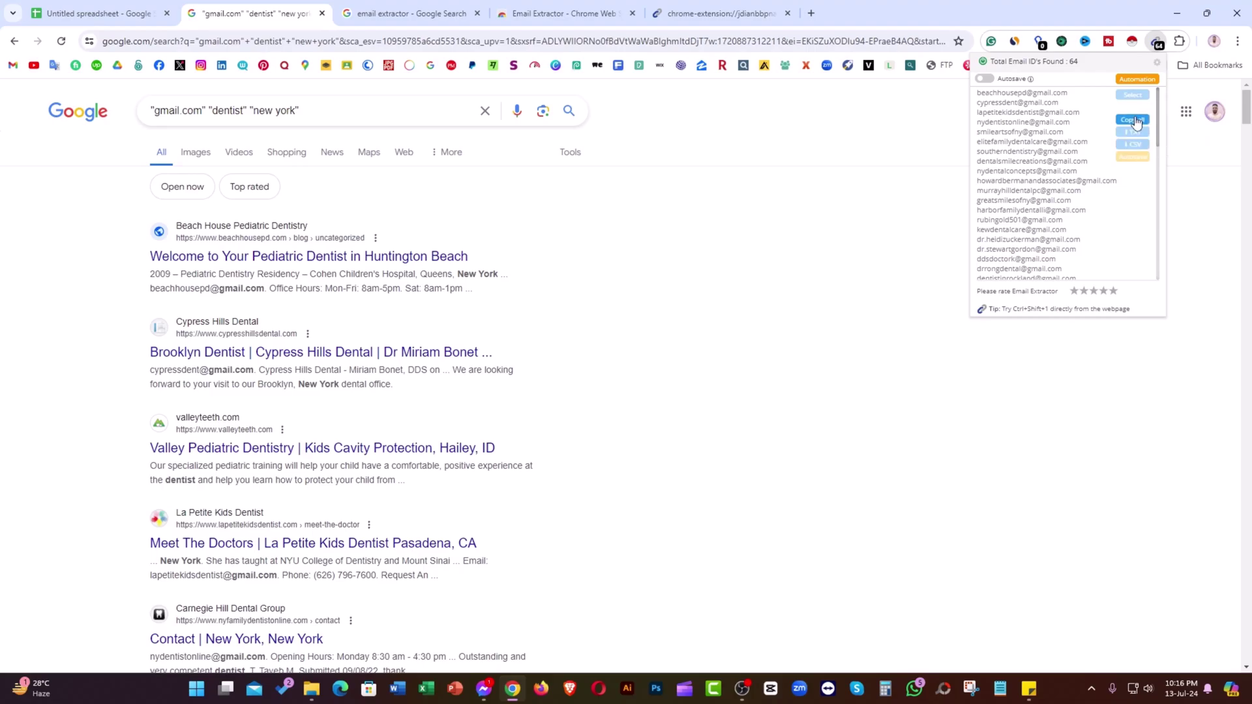
# Step: Paste the second batch below the existing list in column A and go back to the results
pyautogui.click(83, 15)
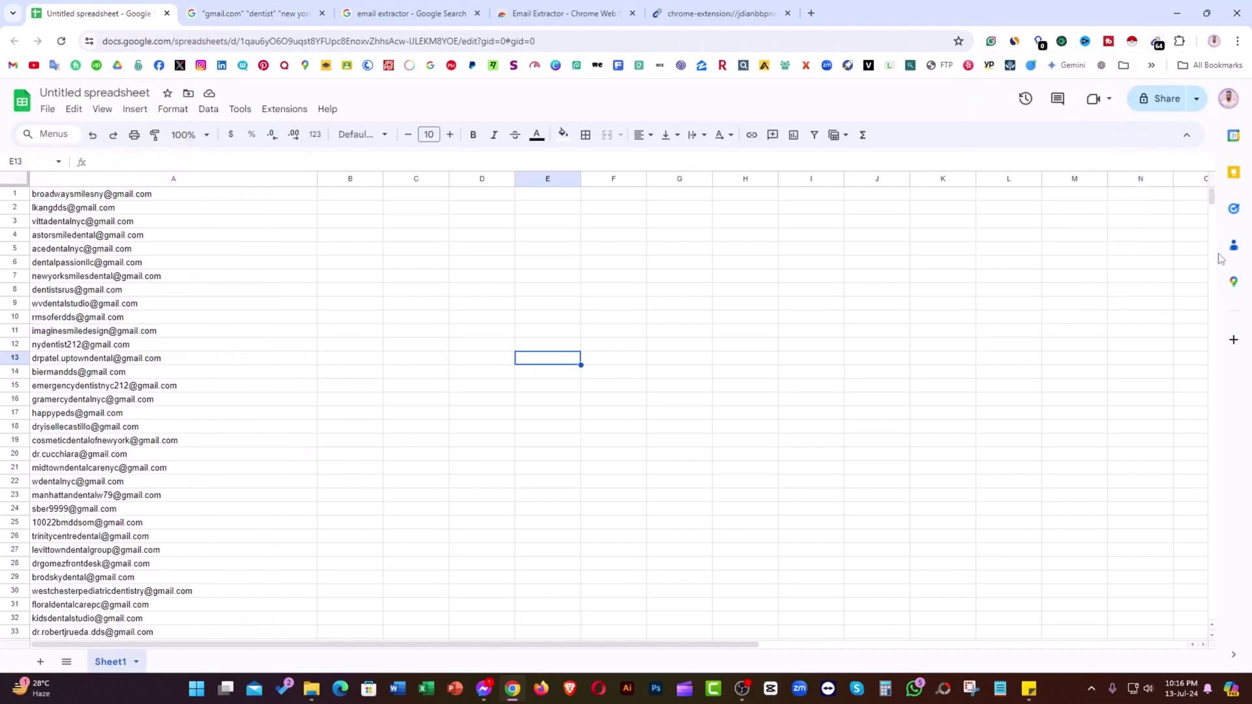
pyautogui.moveTo(1212, 196); pyautogui.dragTo(1211, 245)
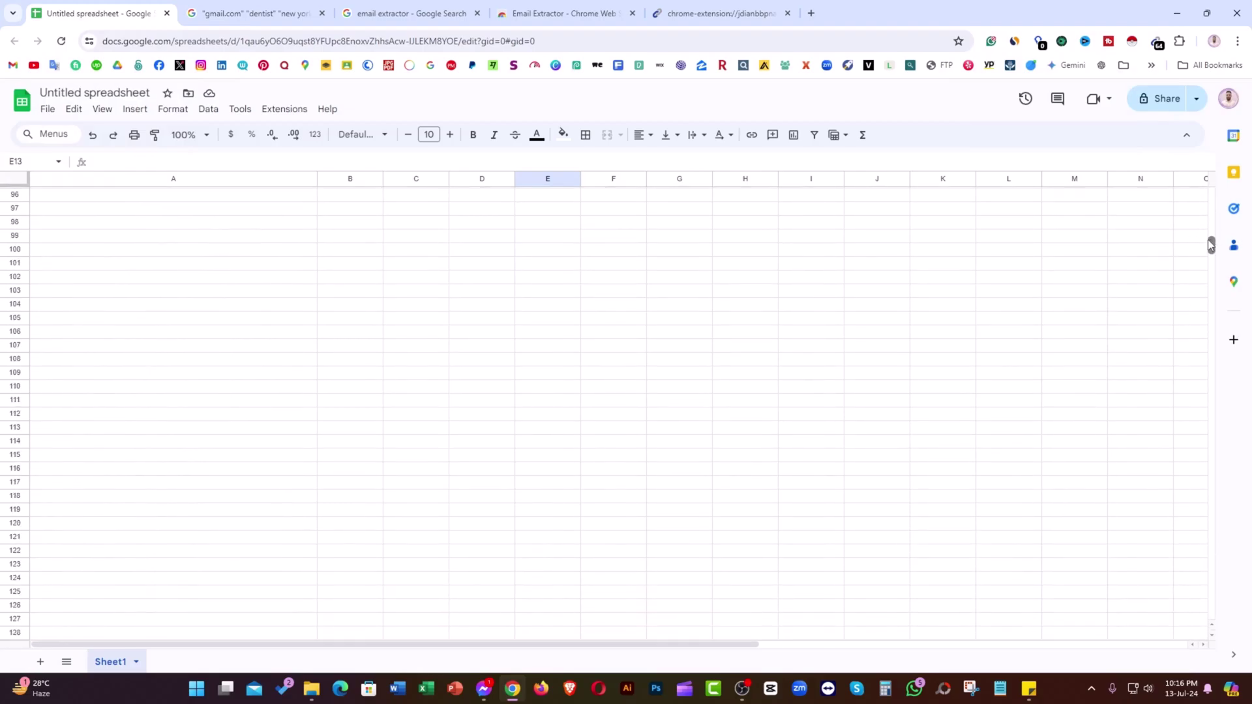
pyautogui.click(511, 365)
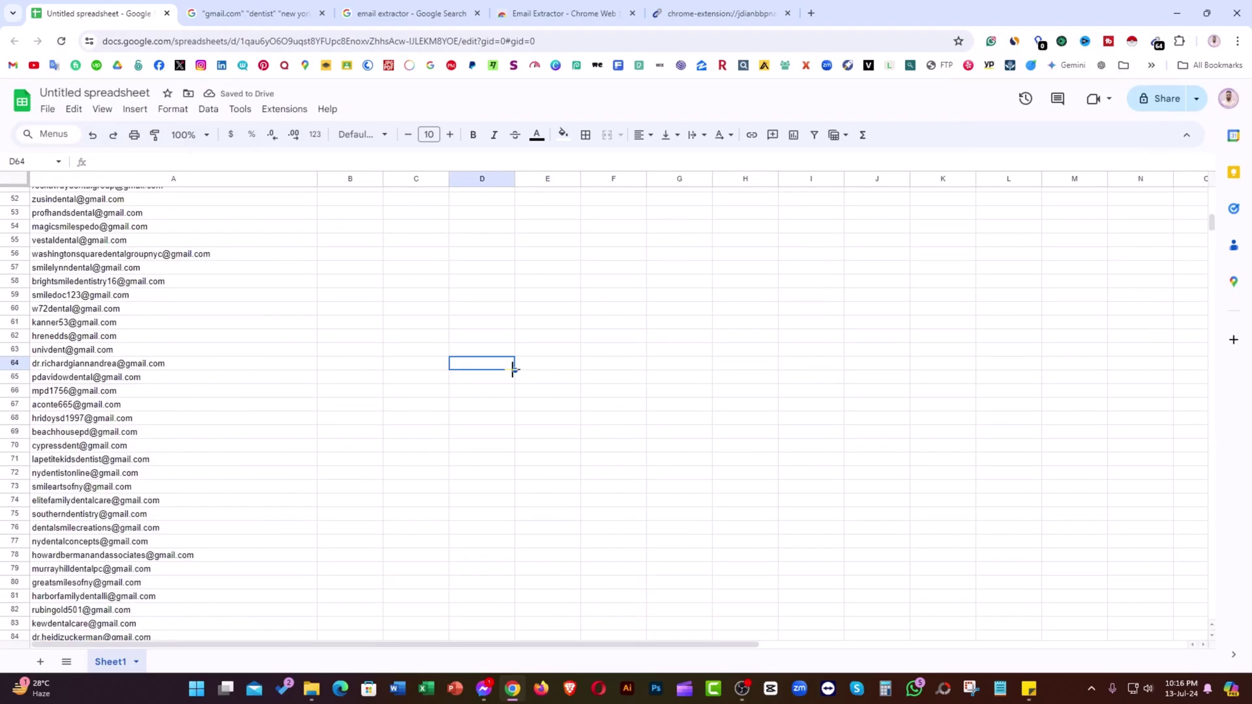
pyautogui.click(271, 14)
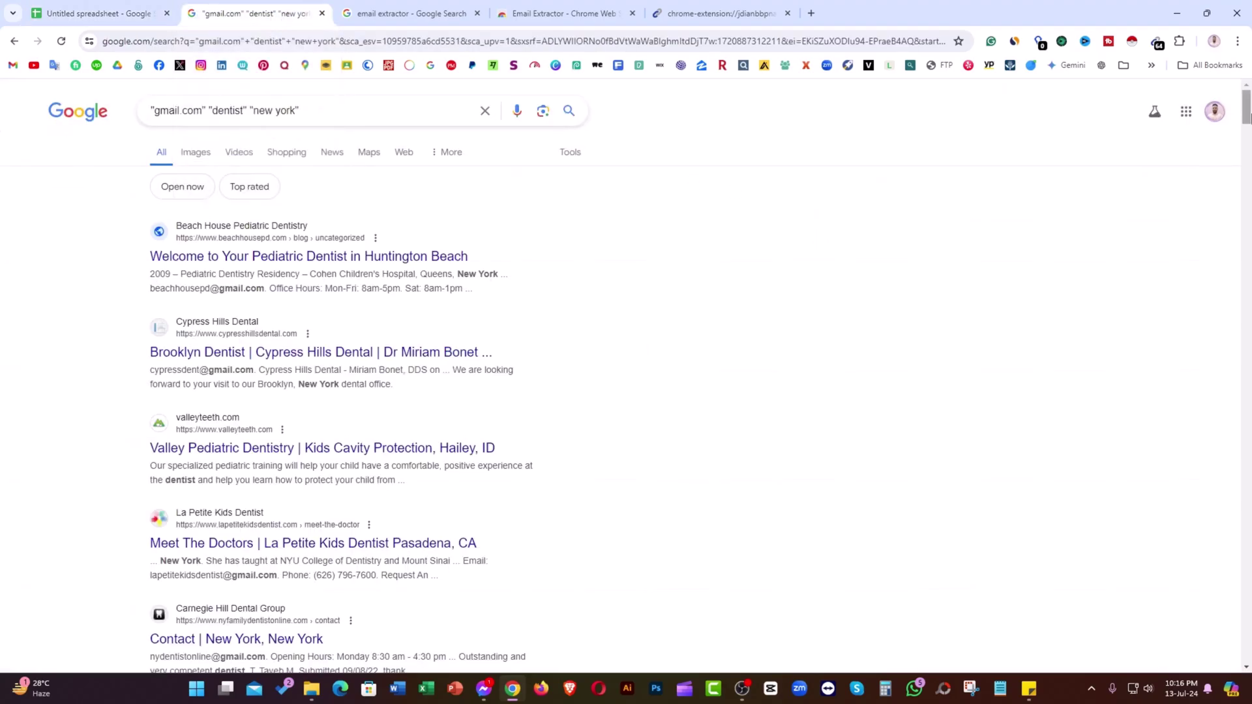
pyautogui.moveTo(1246, 107); pyautogui.dragTo(1247, 658)
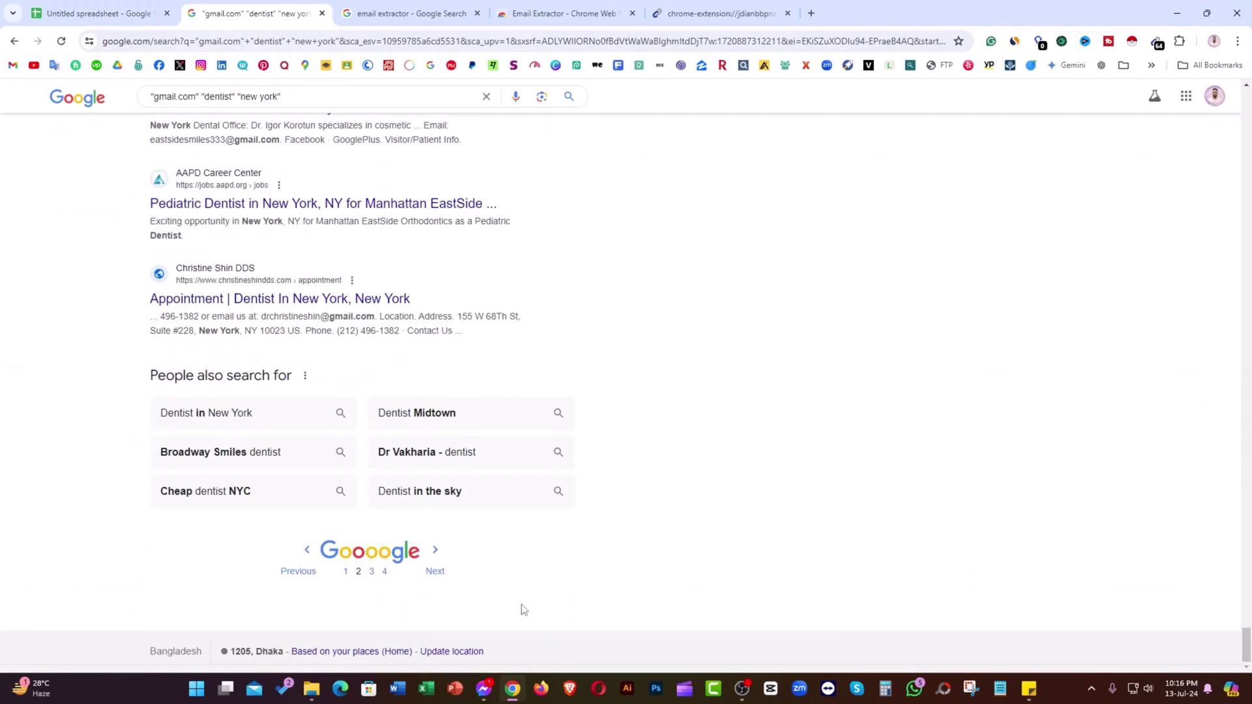
# Step: Advance to the third results page and copy its 32 extracted Gmail addresses
pyautogui.click(432, 576)
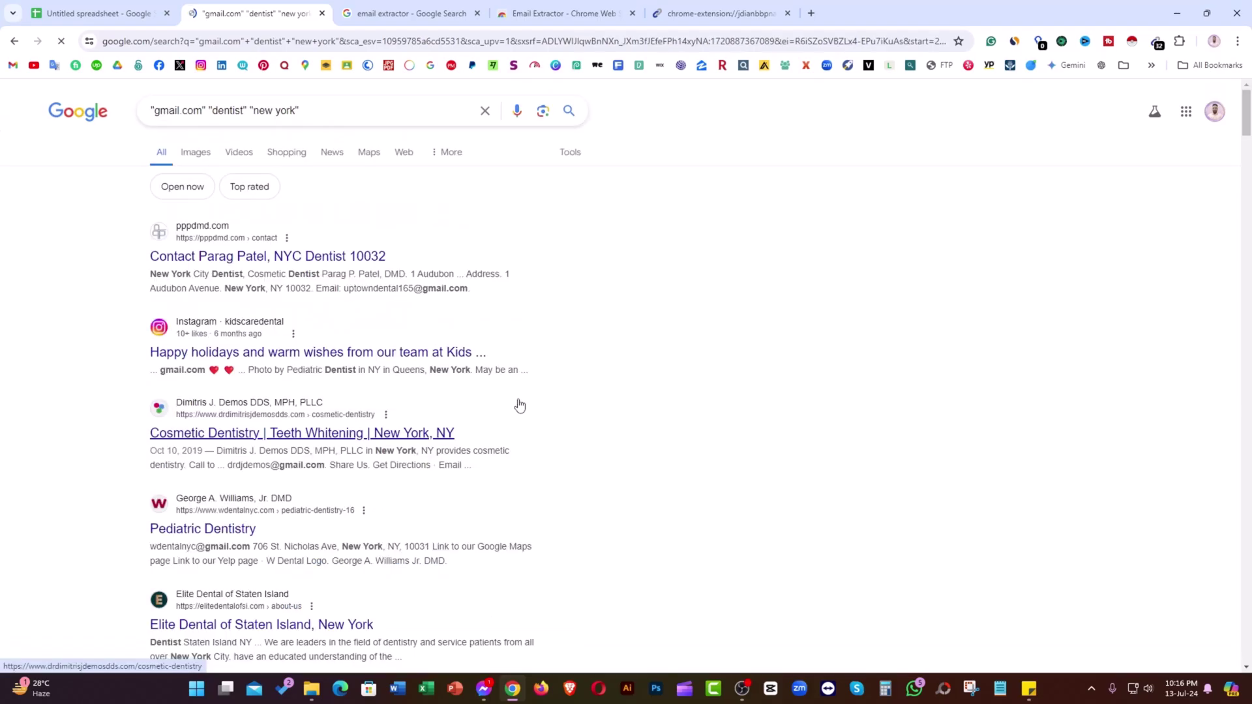
pyautogui.click(1158, 44)
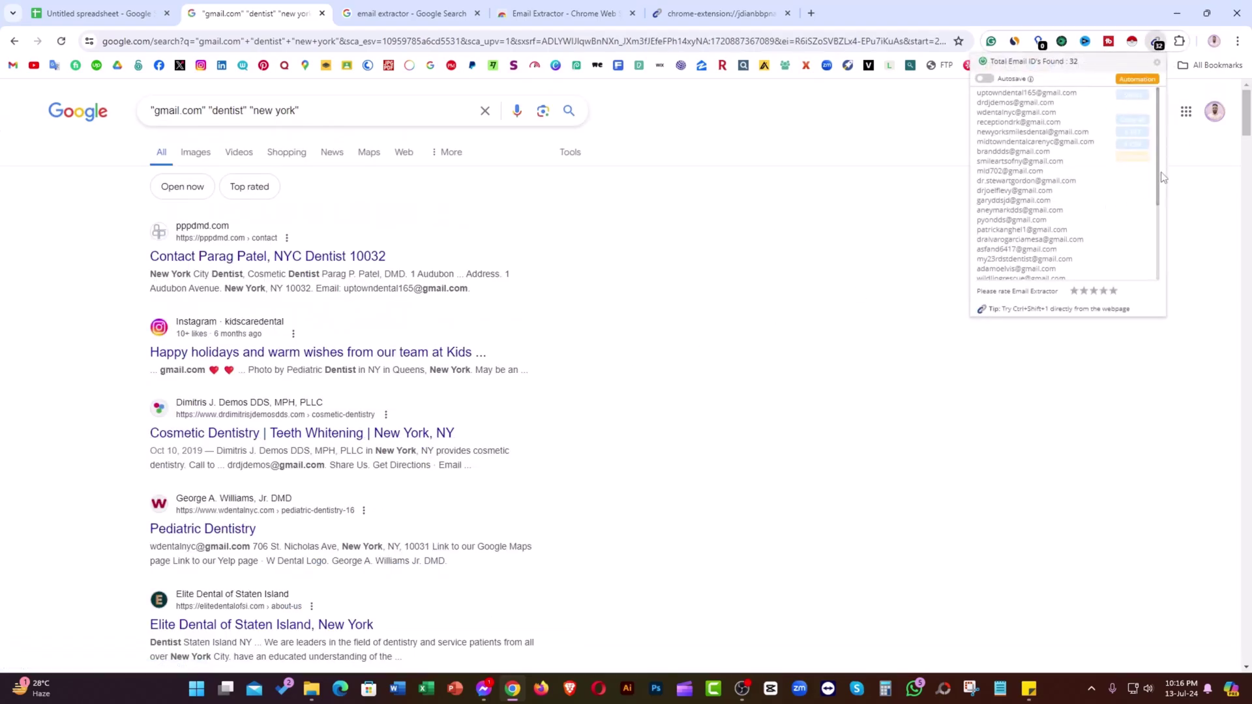
pyautogui.click(1133, 124)
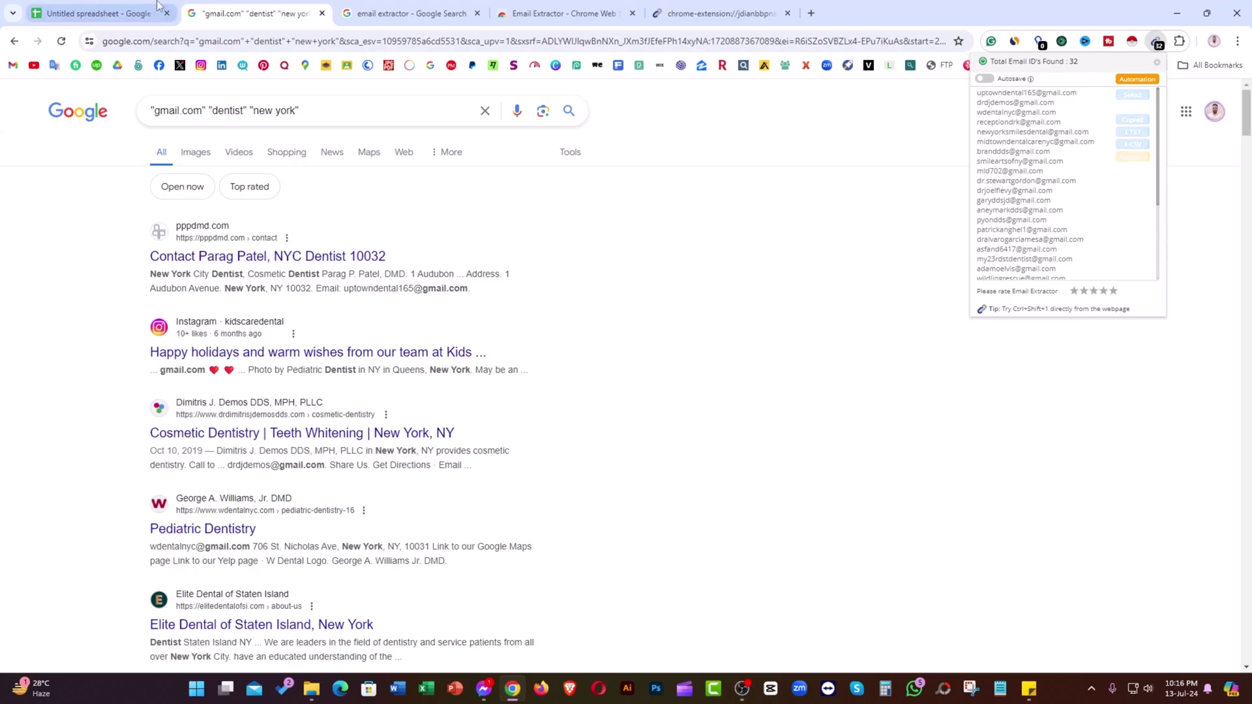
# Step: Switch to the spreadsheet listing the collected dentist addresses in column A
pyautogui.click(98, 12)
pyautogui.moveTo(1209, 225)
pyautogui.mouseDown()
pyautogui.moveTo(1211, 349)
pyautogui.moveTo(1211, 195)
pyautogui.mouseUp()
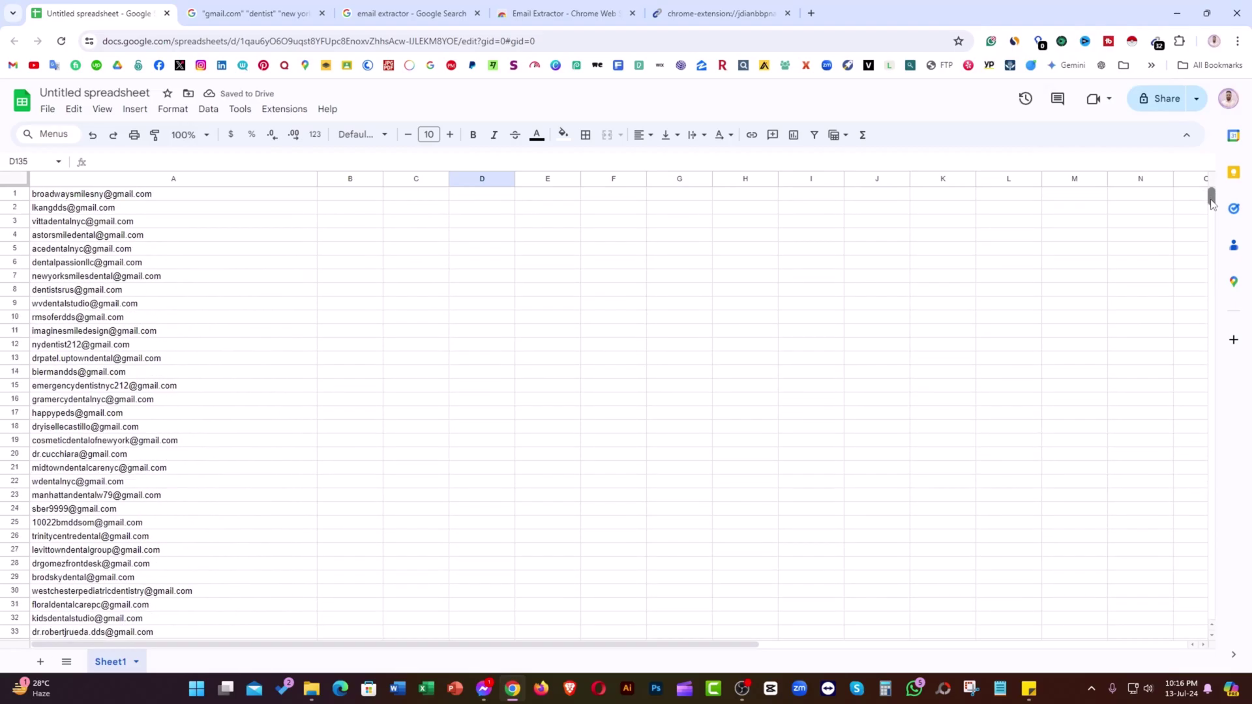